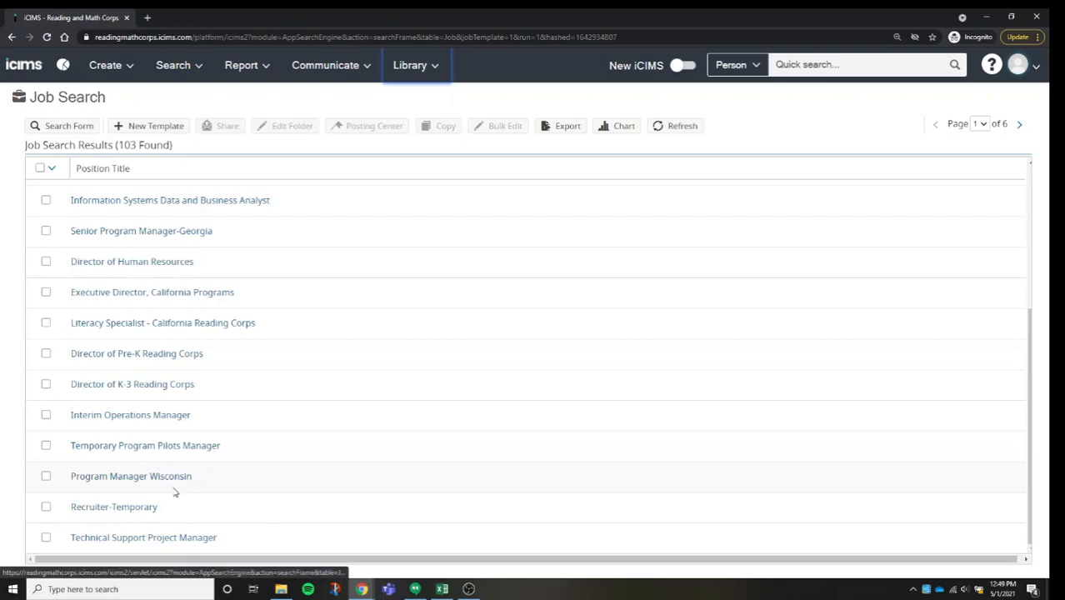
Step: Select the Recruiter template in the job search results and copy it to start a new job
scroll(133, 396, "up", 1)
scroll(146, 382, "down", 1)
scroll(161, 531, "up", 3)
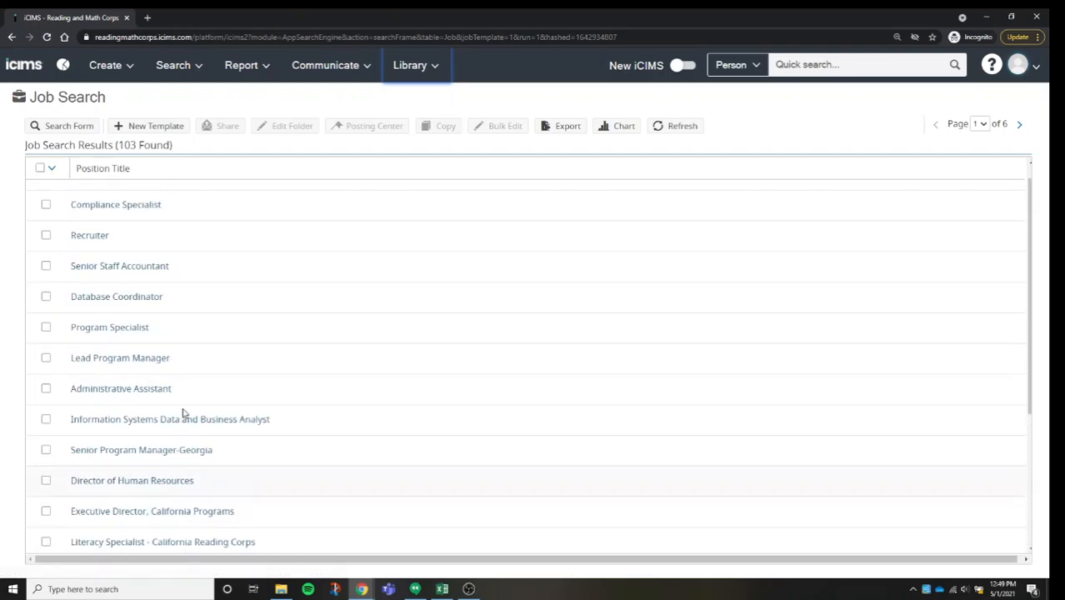
left_click(45, 236)
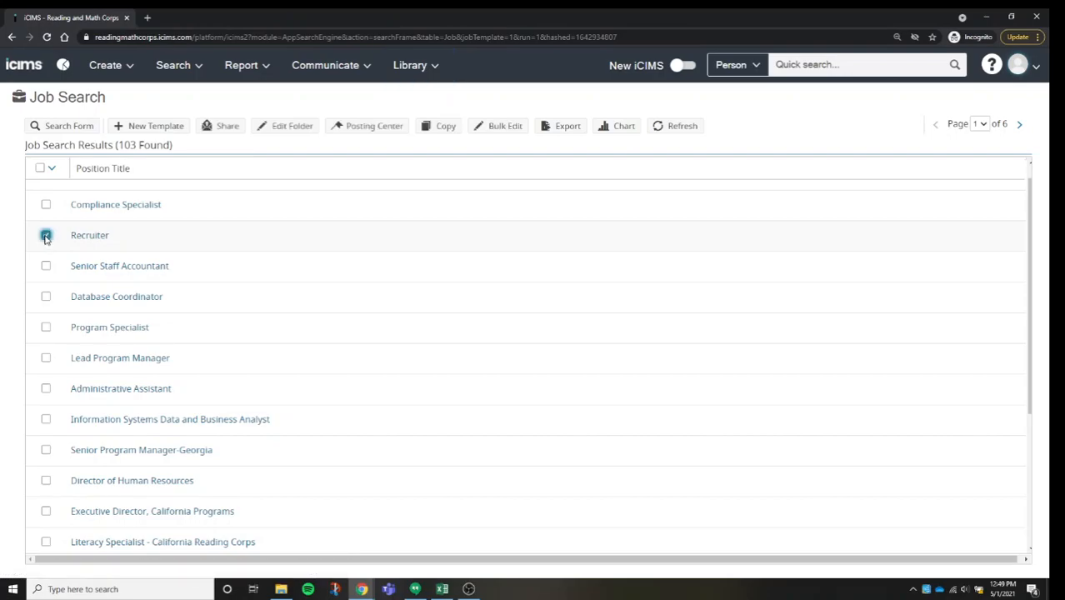
left_click(448, 126)
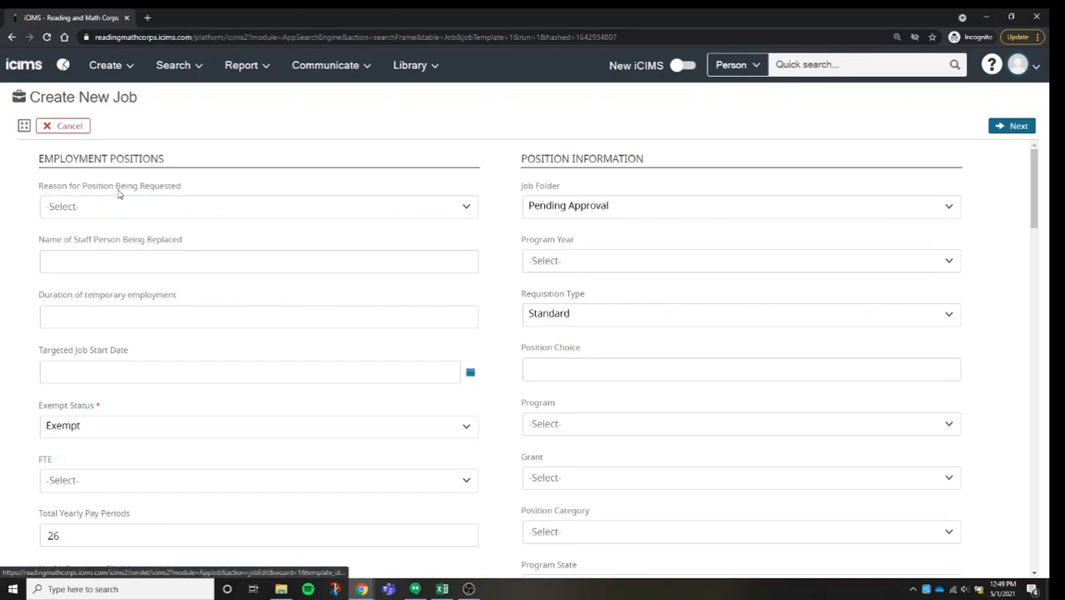
Step: Set the reason for the position request to Replacement Position and enter the name of the staff person being replaced
left_click(158, 215)
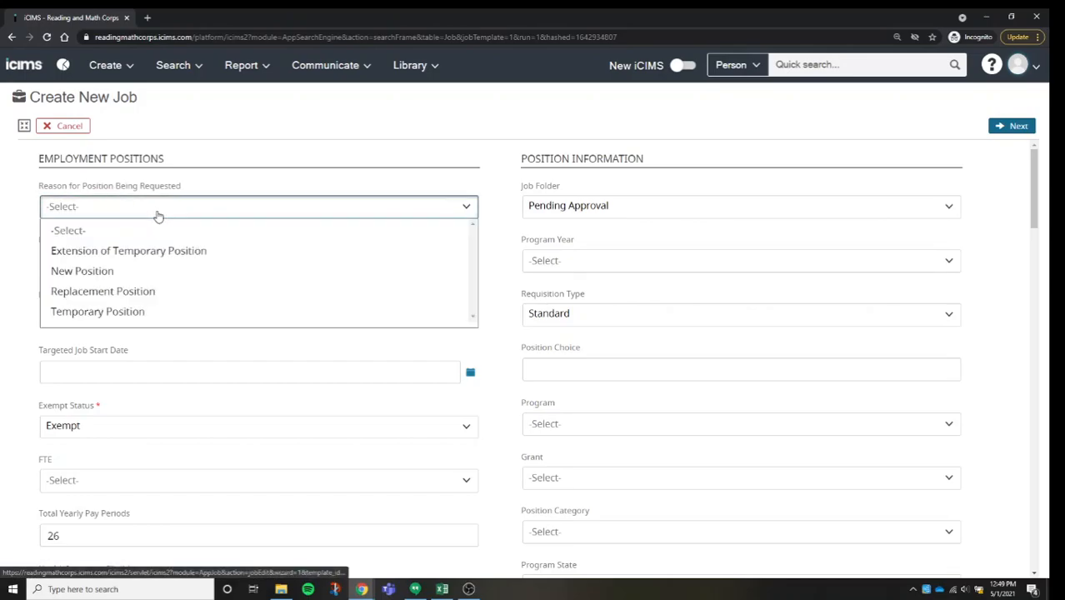
left_click(177, 295)
left_click(170, 264)
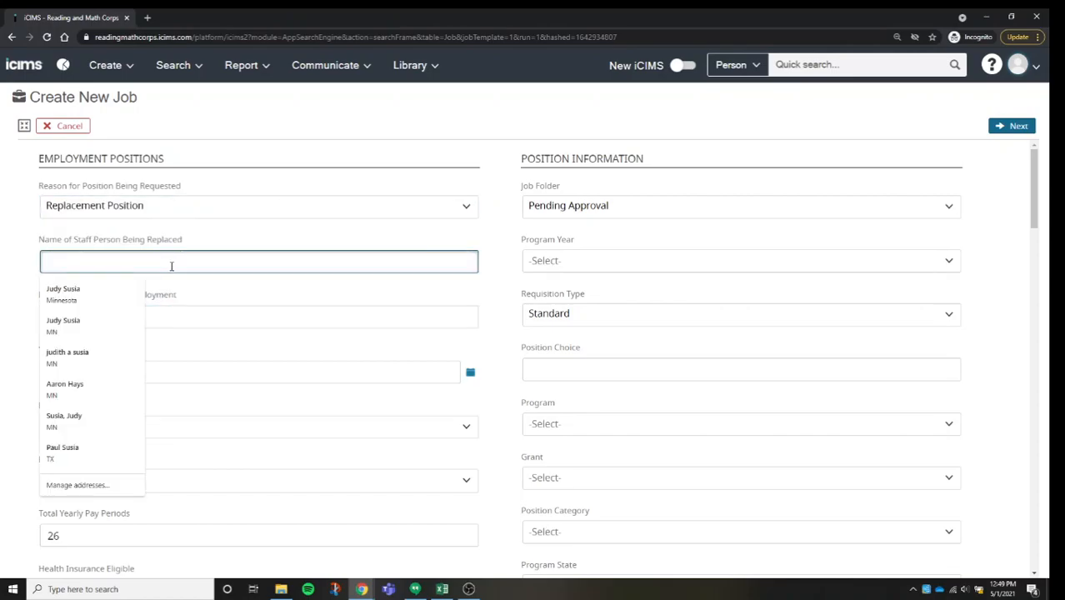
type("Test Person")
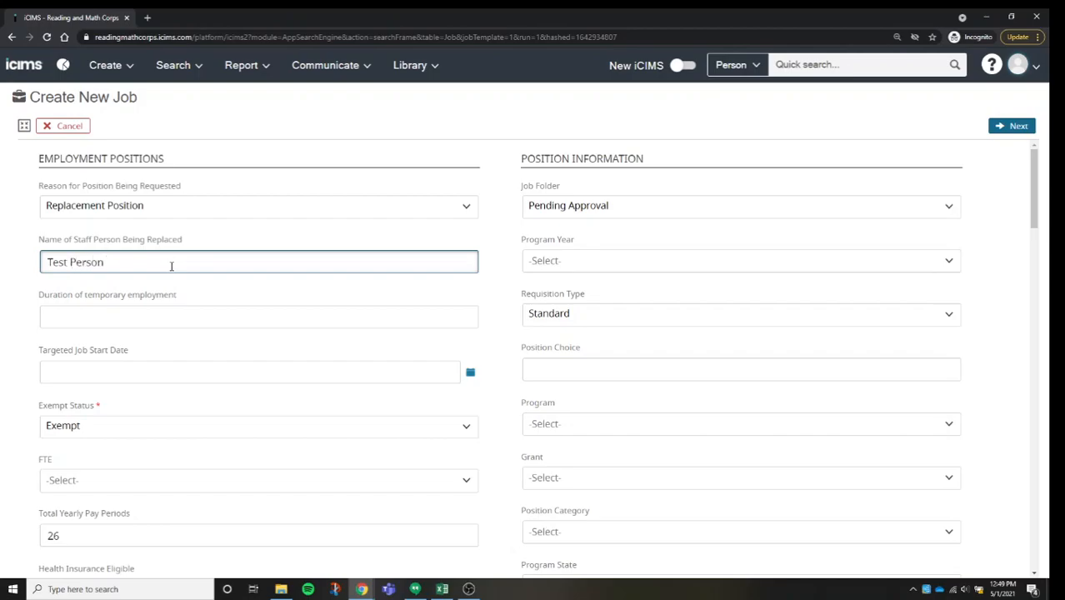
left_click(172, 320)
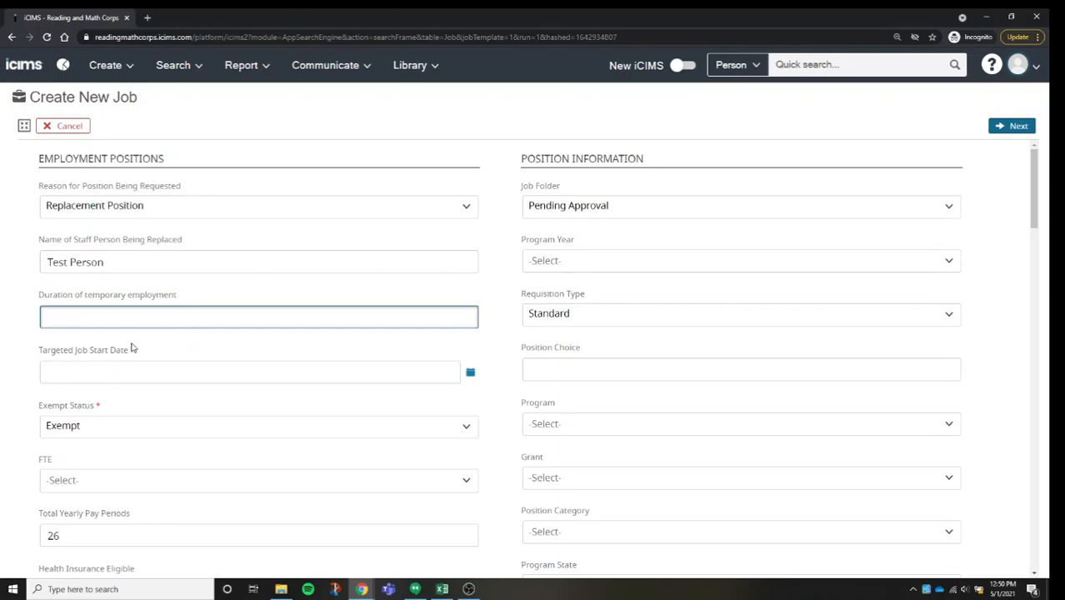
Step: Set the targeted job start date to 6/14/2021
scroll(193, 305, "down", 1)
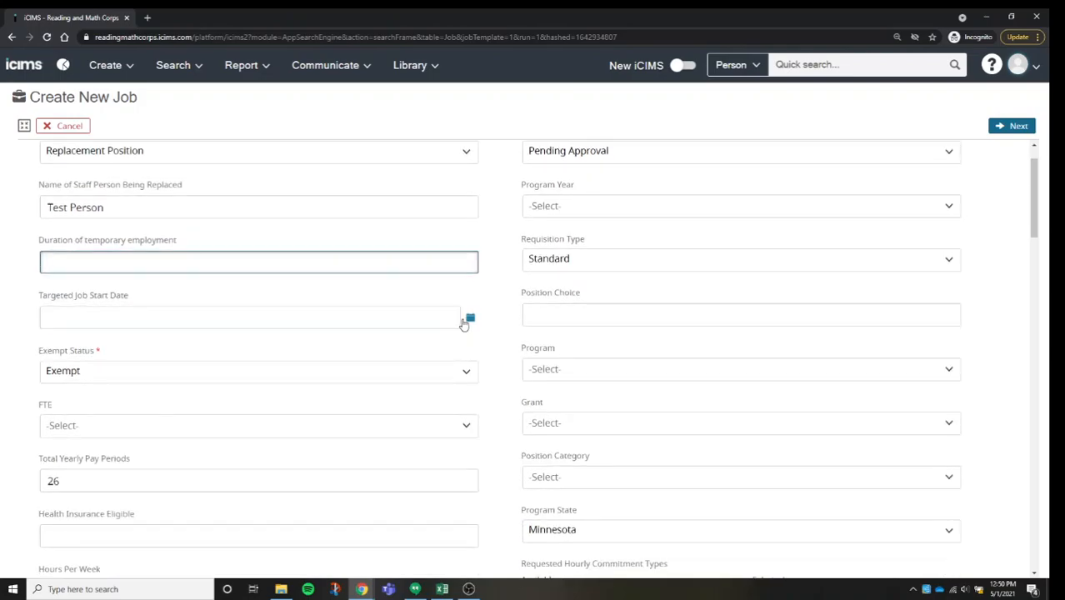
left_click(465, 321)
left_click(195, 345)
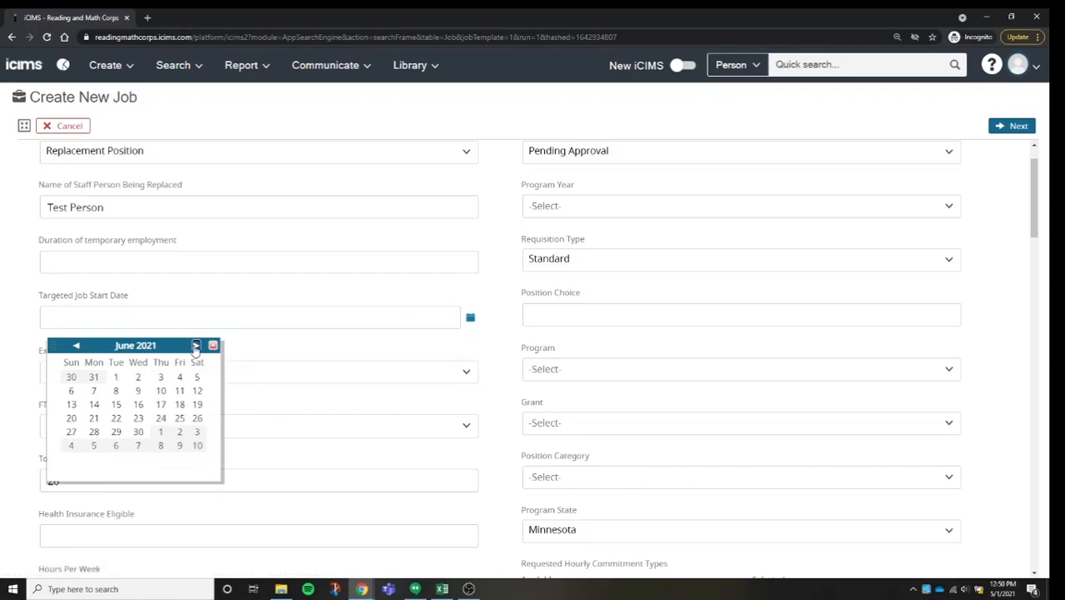
left_click(95, 405)
Step: Set the position's FTE to 1.0
scroll(185, 345, "down", 1)
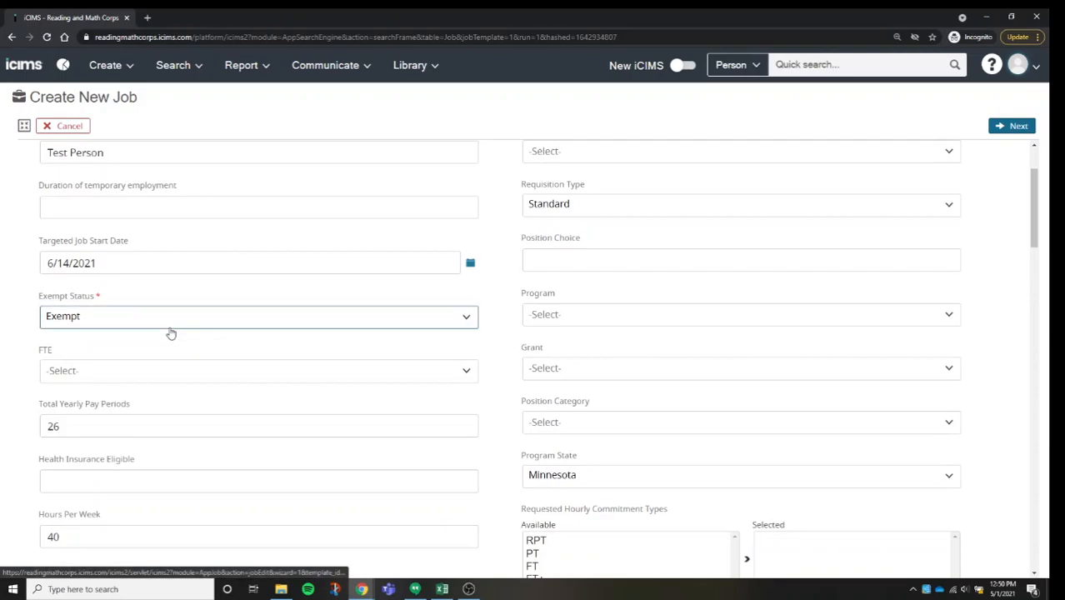
left_click(193, 372)
scroll(176, 362, "down", 1)
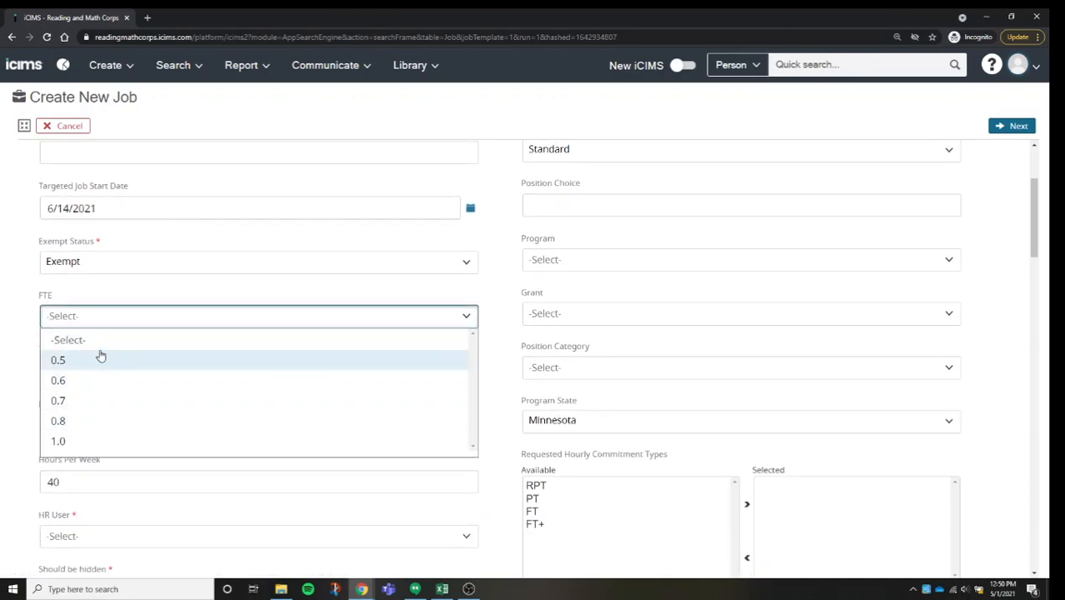
left_click(66, 440)
Step: Set both HR User and Should be hidden to Yes for the new job
scroll(162, 380, "down", 1)
scroll(167, 375, "down", 3)
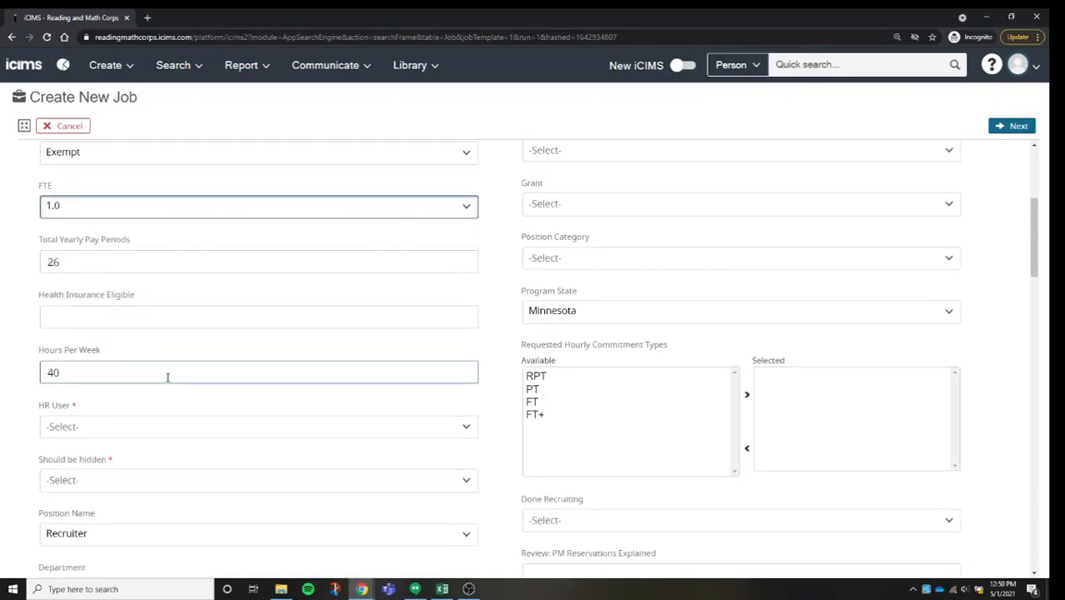
left_click(198, 325)
scroll(203, 307, "down", 1)
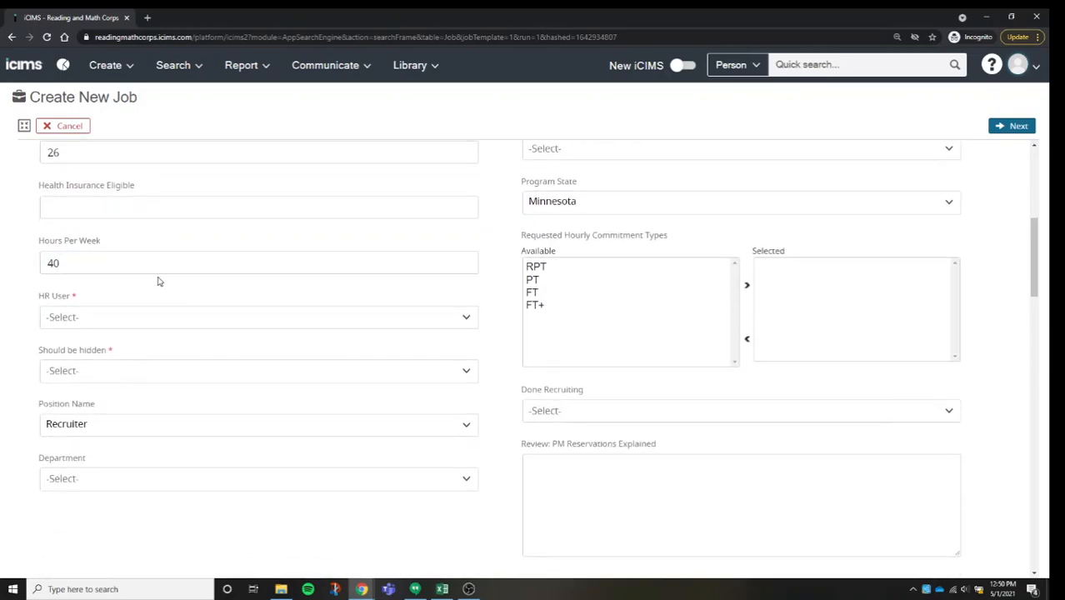
left_click(139, 325)
left_click(138, 330)
left_click(135, 317)
left_click(93, 365)
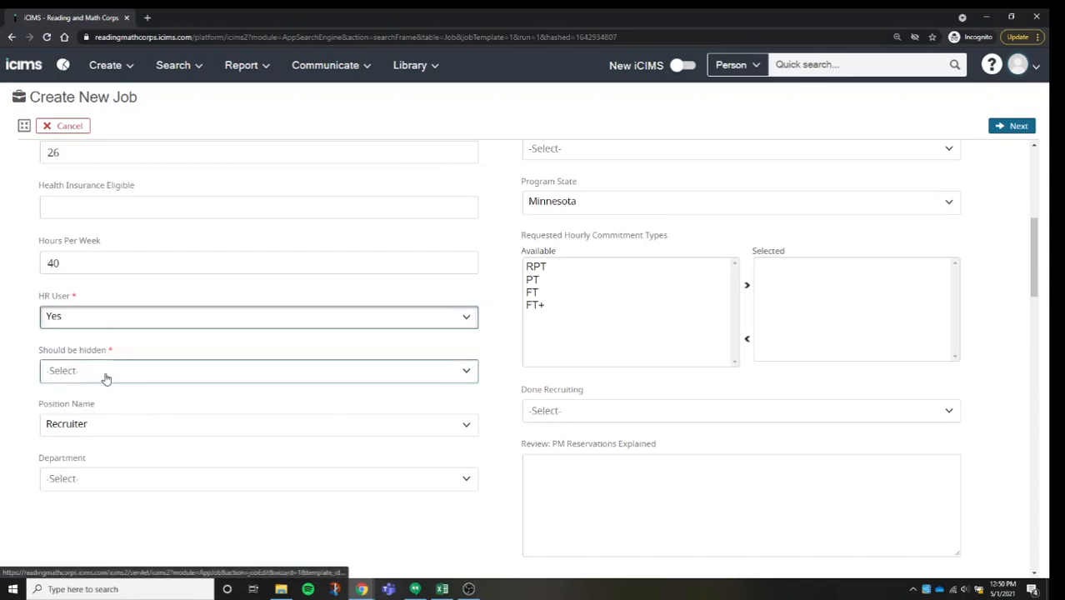
left_click(104, 372)
left_click(77, 423)
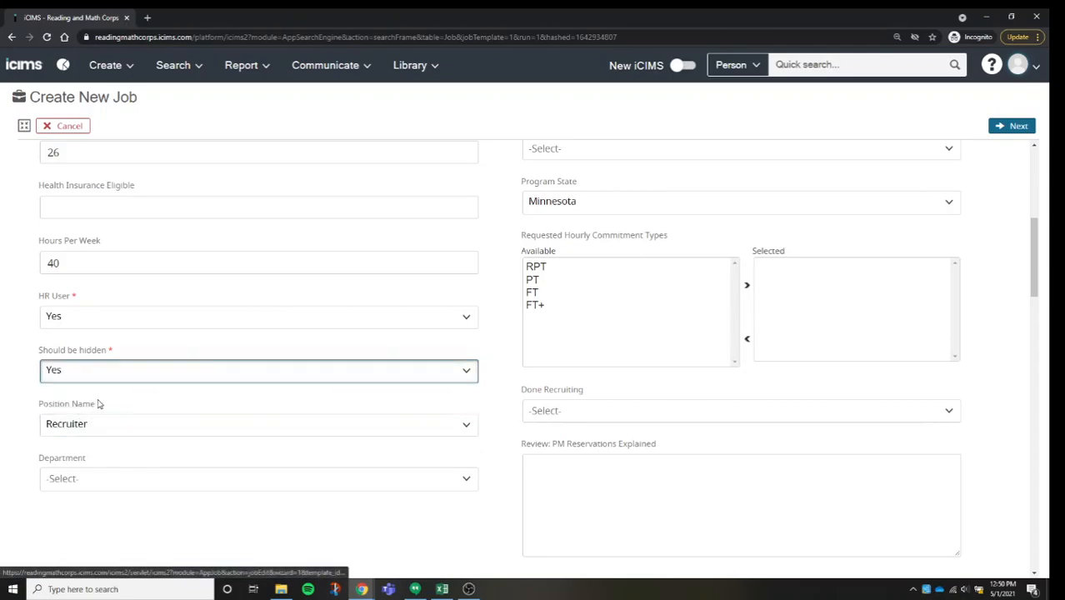
Step: Choose Programs as the department for the Recruiter position
scroll(127, 414, "down", 1)
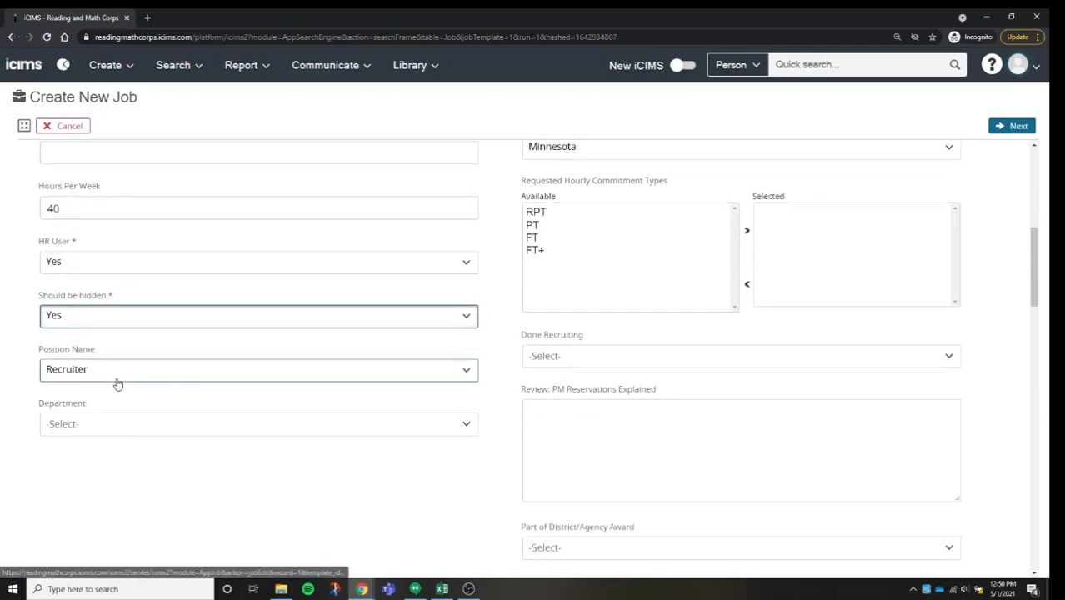
left_click(132, 429)
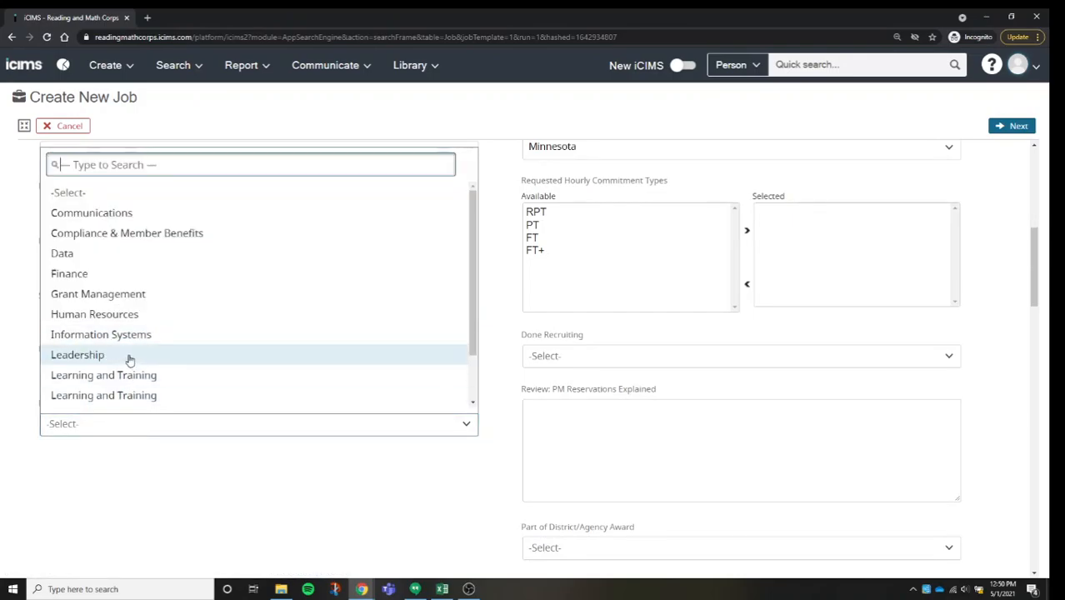
scroll(181, 282, "down", 1)
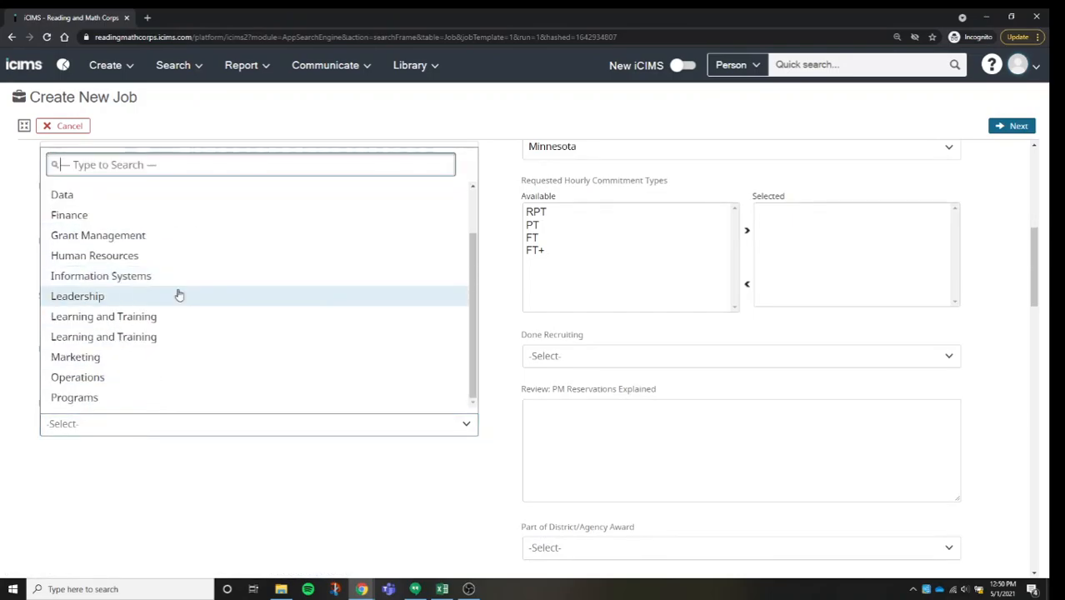
left_click(120, 395)
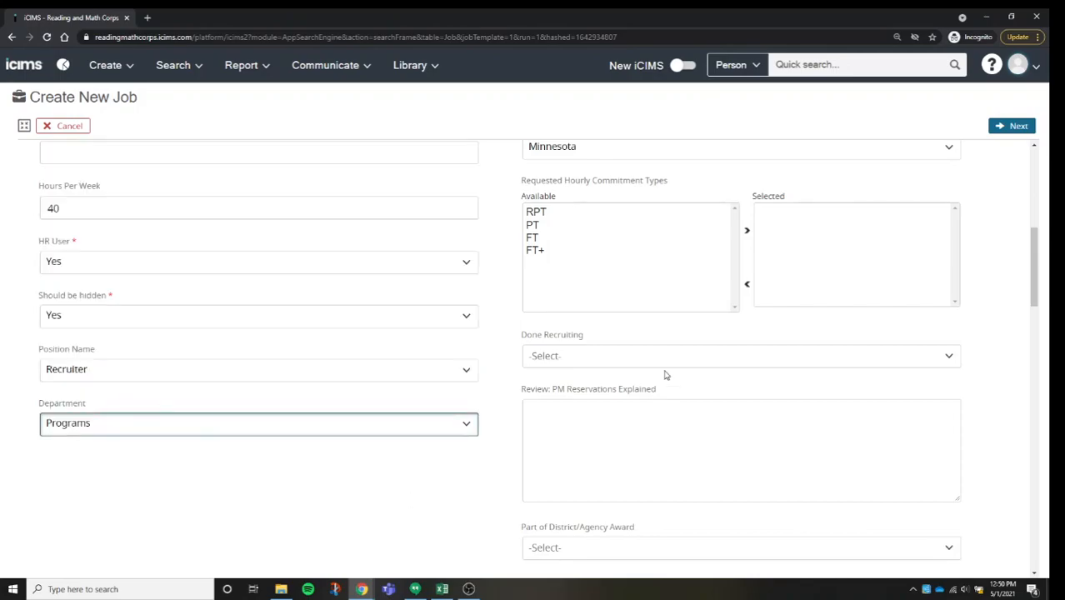
Step: Review the fields in the Position Information section and continue to the General Information section
scroll(689, 288, "up", 5)
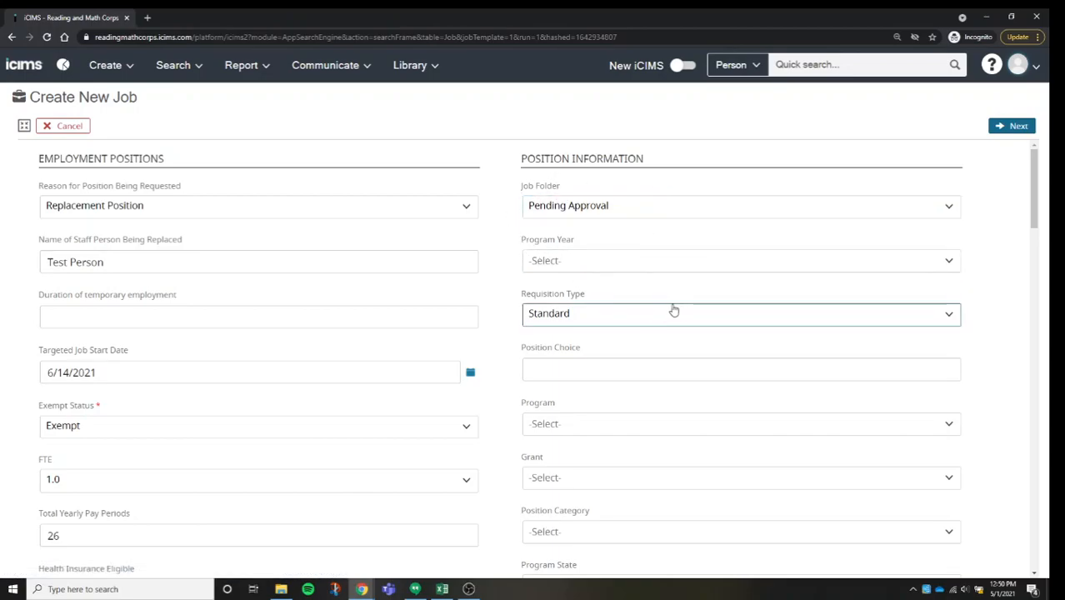
scroll(583, 387, "down", 4)
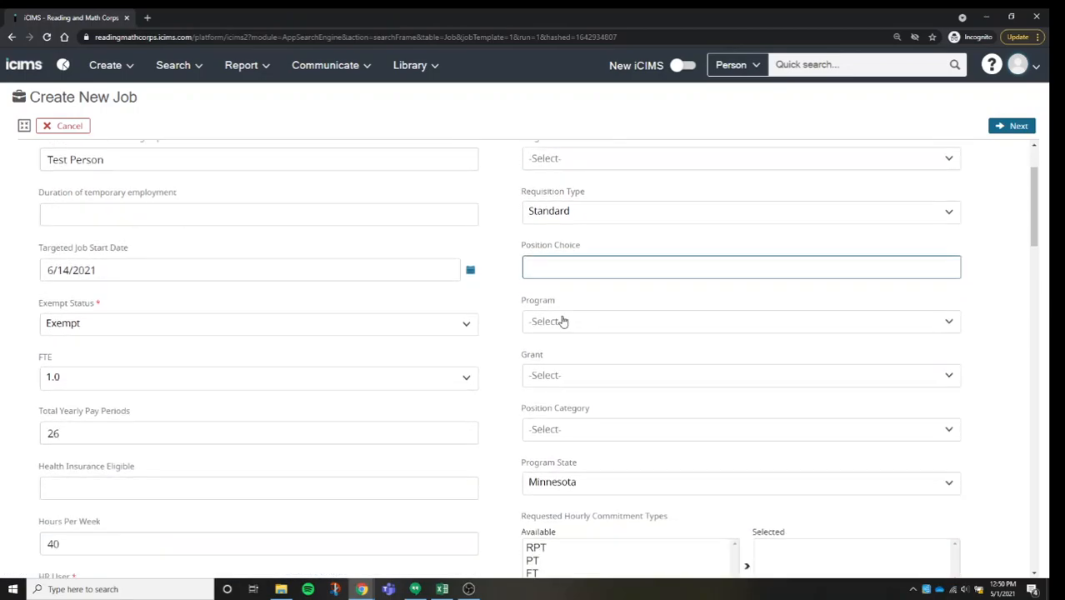
scroll(632, 252, "up", 1)
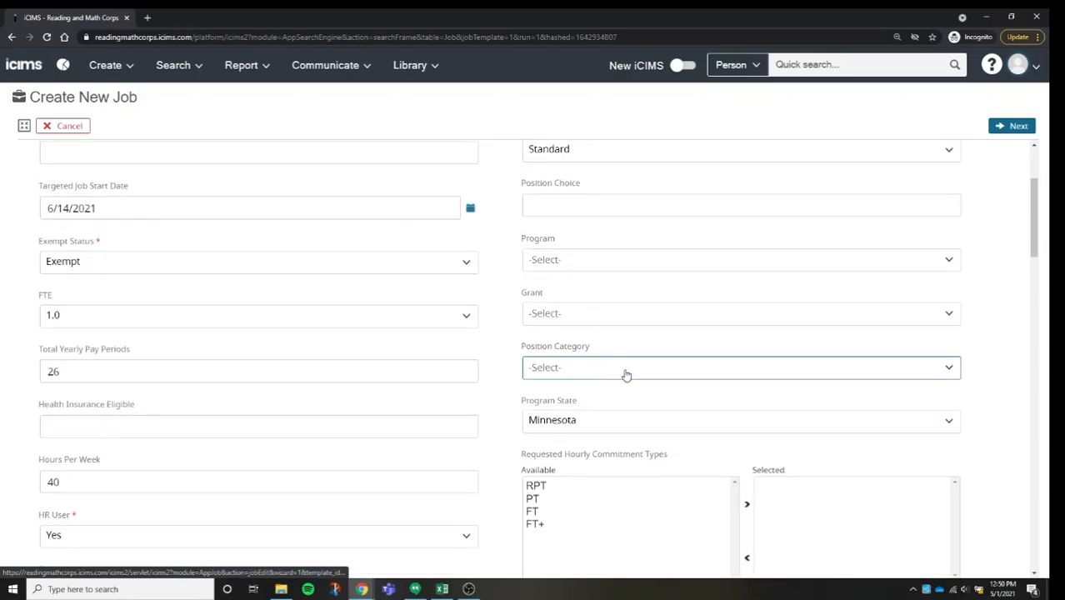
scroll(694, 245, "up", 3)
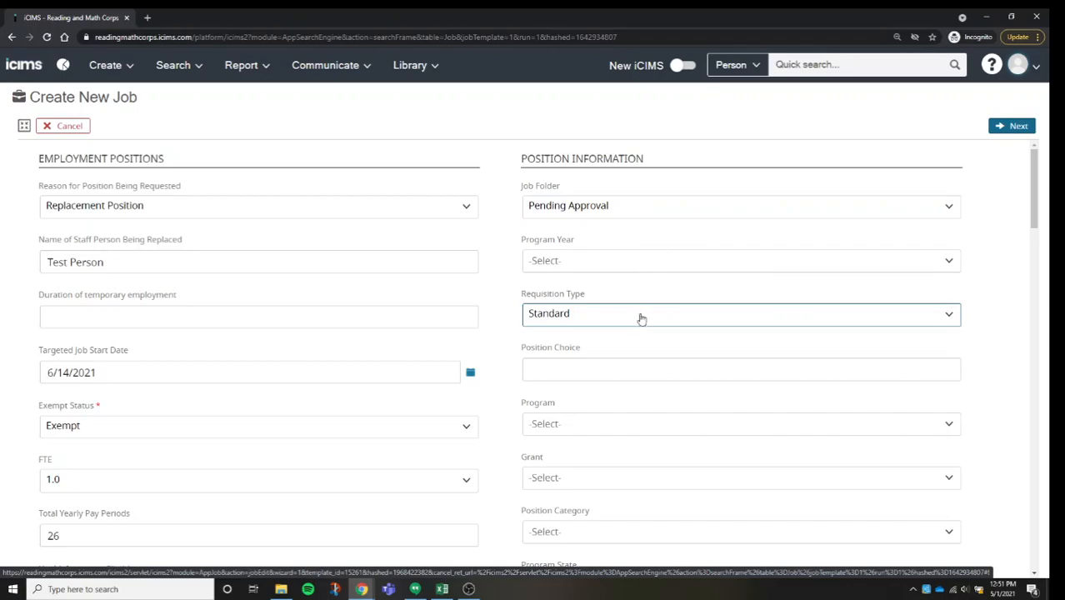
scroll(639, 314, "down", 5)
scroll(454, 297, "down", 4)
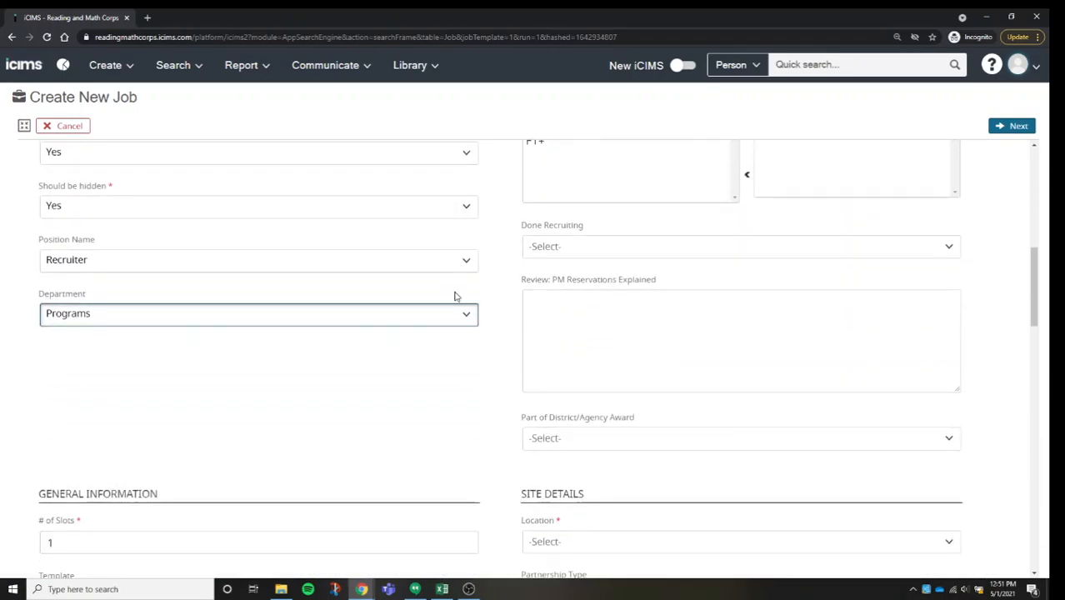
scroll(406, 273, "down", 1)
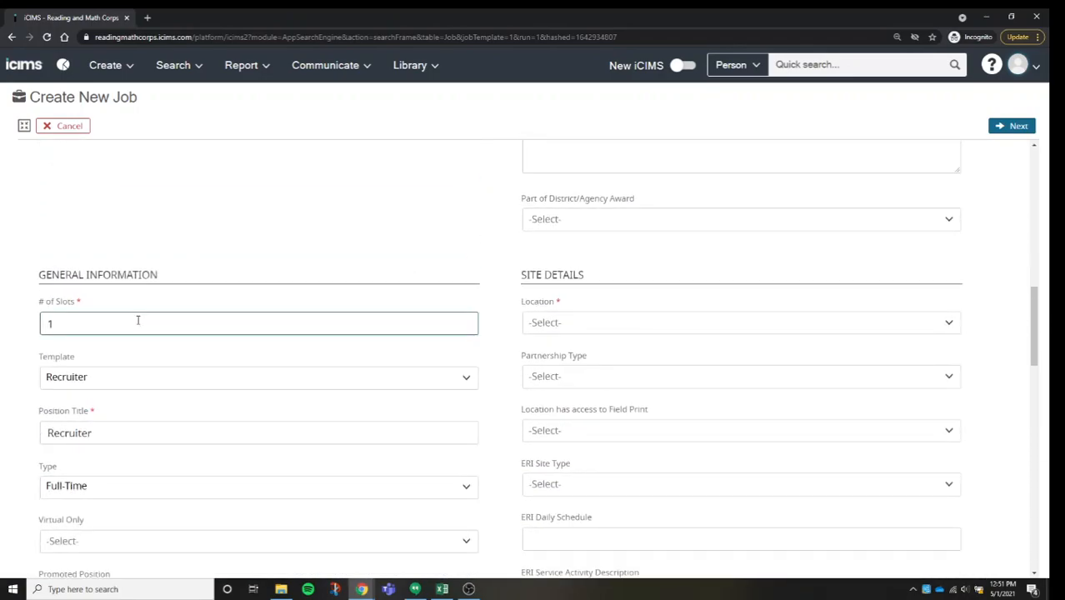
Step: Try 2 as the number of slots in General Information and restore it to 1
left_click(139, 329)
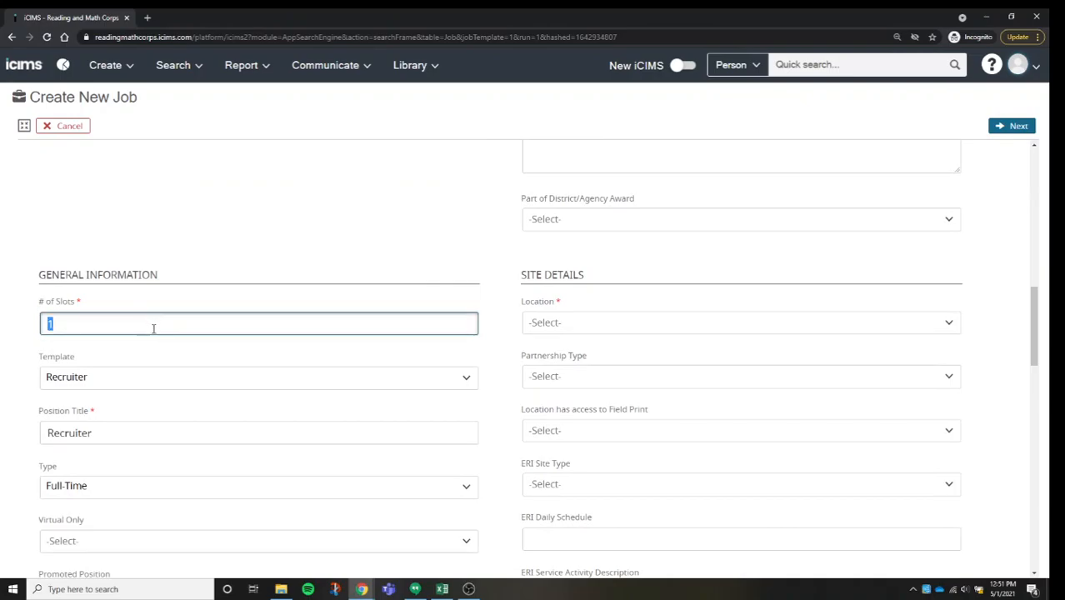
type("2")
double_click(167, 325)
type("1")
Step: Search the site locations by street address and set the job's location to 1200 Washington Office in Minneapolis
scroll(171, 347, "down", 3)
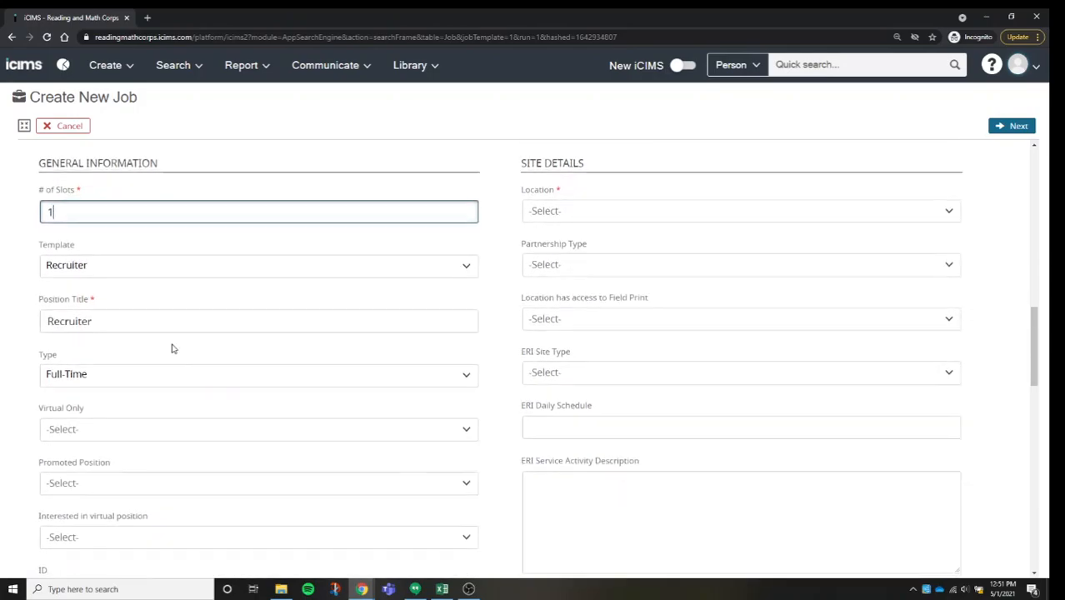
scroll(221, 338, "down", 1)
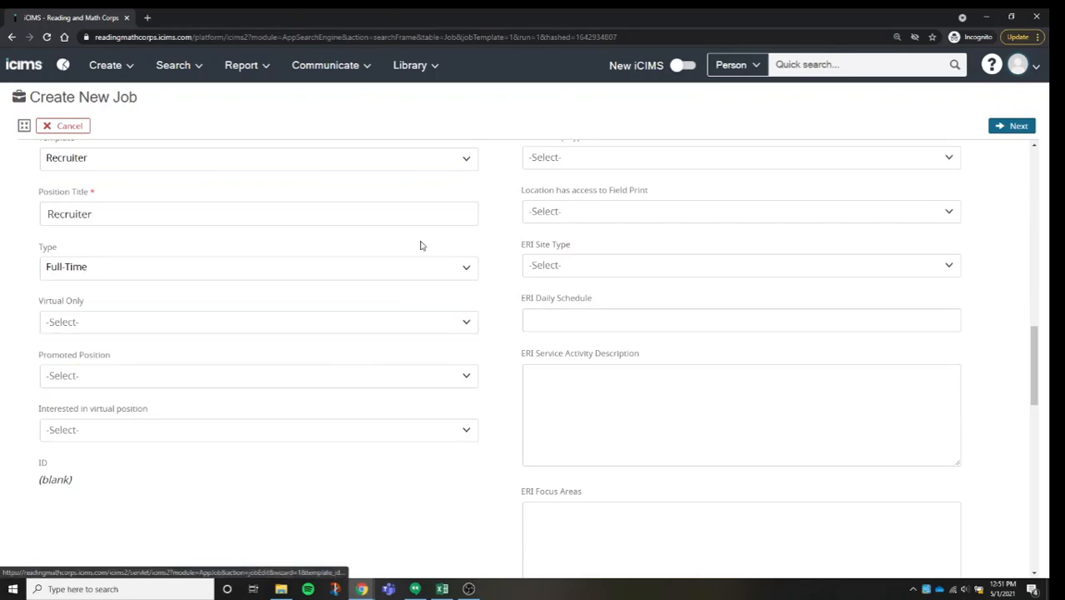
scroll(583, 254, "up", 3)
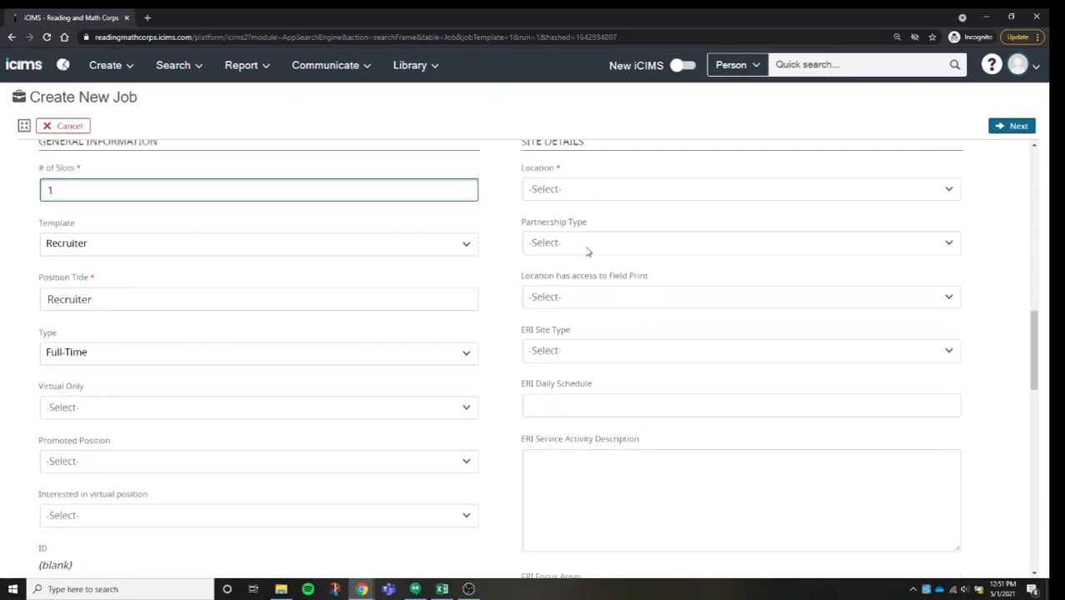
left_click(615, 275)
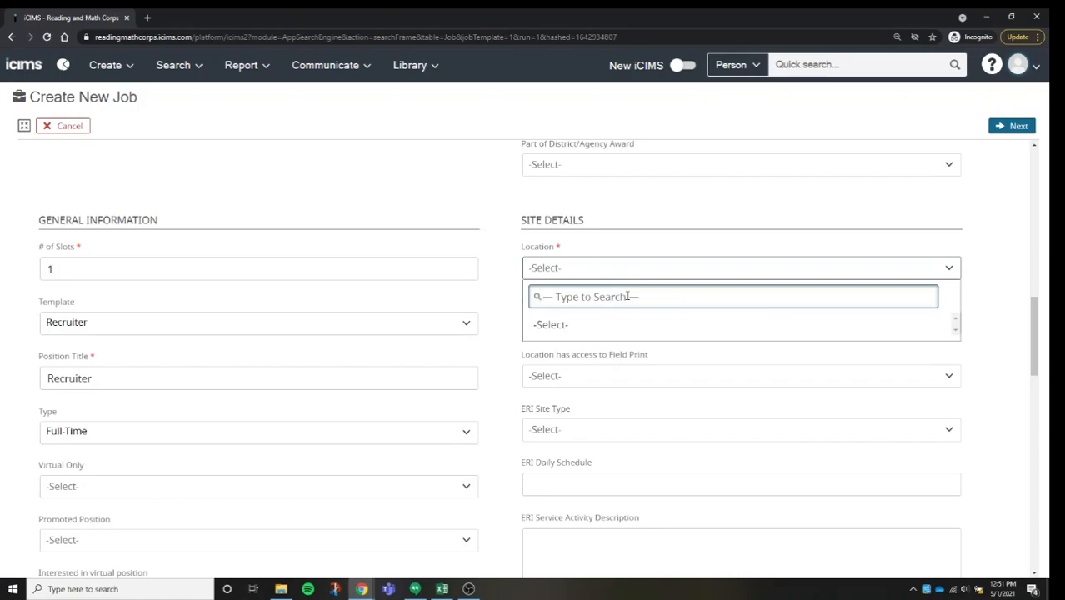
type("1200 washington avenue")
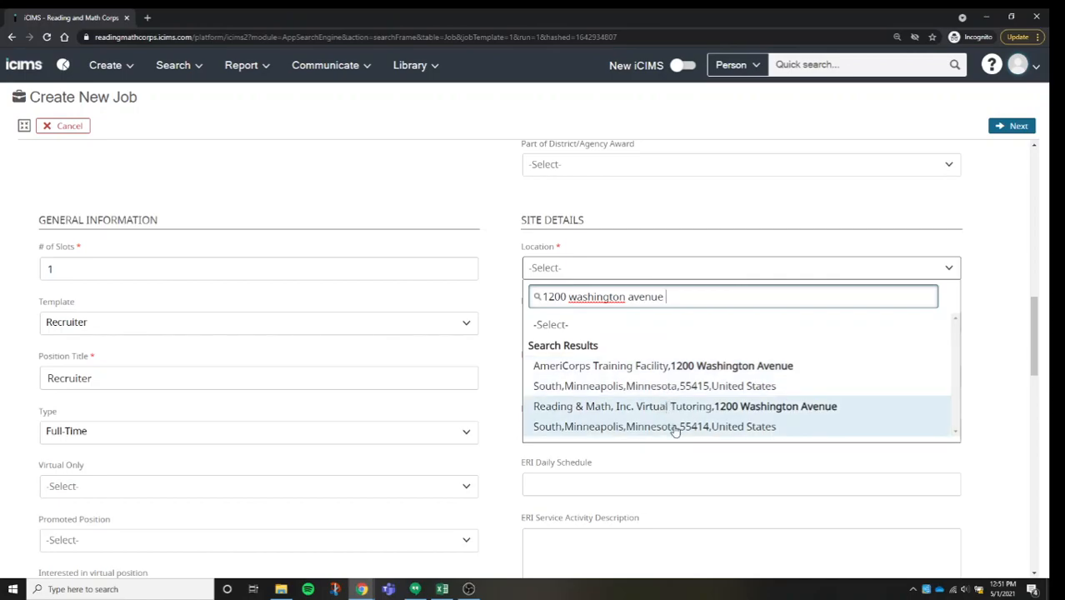
key("BackSpace")
key("BackSpace")
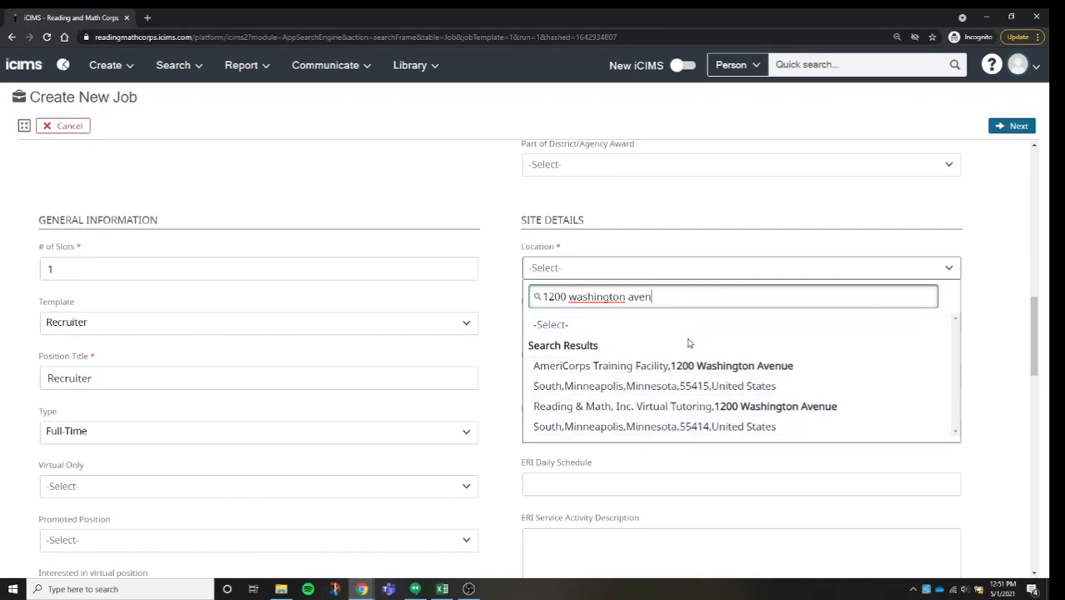
key("BackSpace")
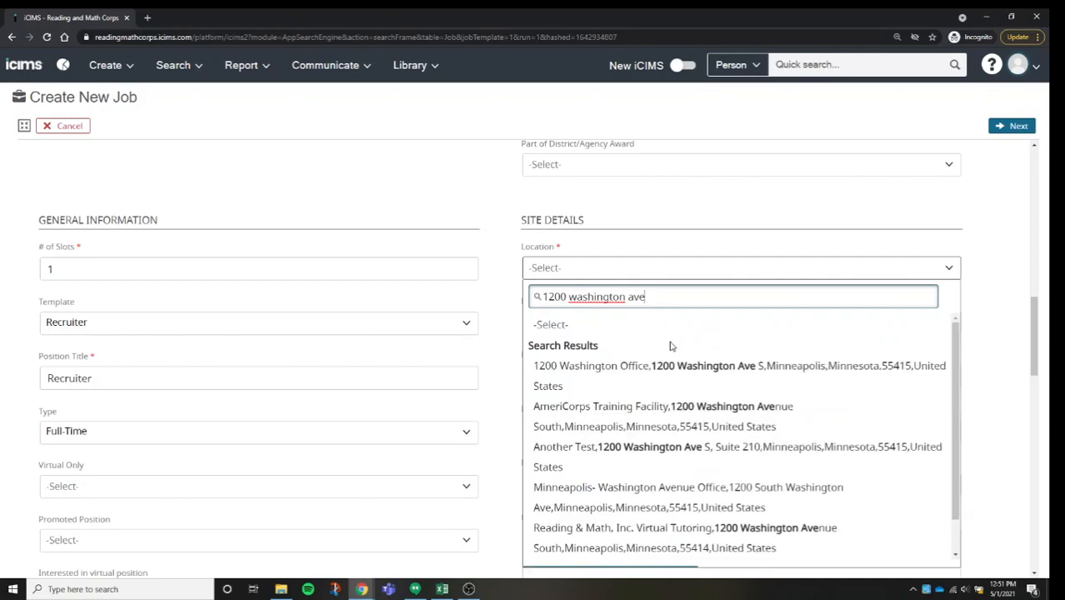
left_click(646, 374)
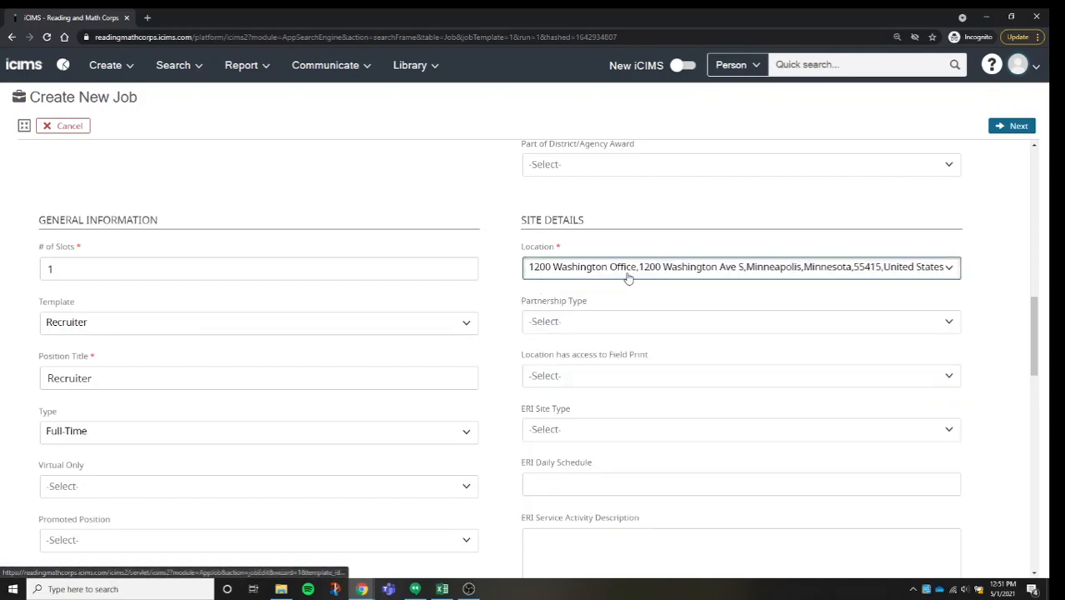
scroll(635, 350, "down", 1)
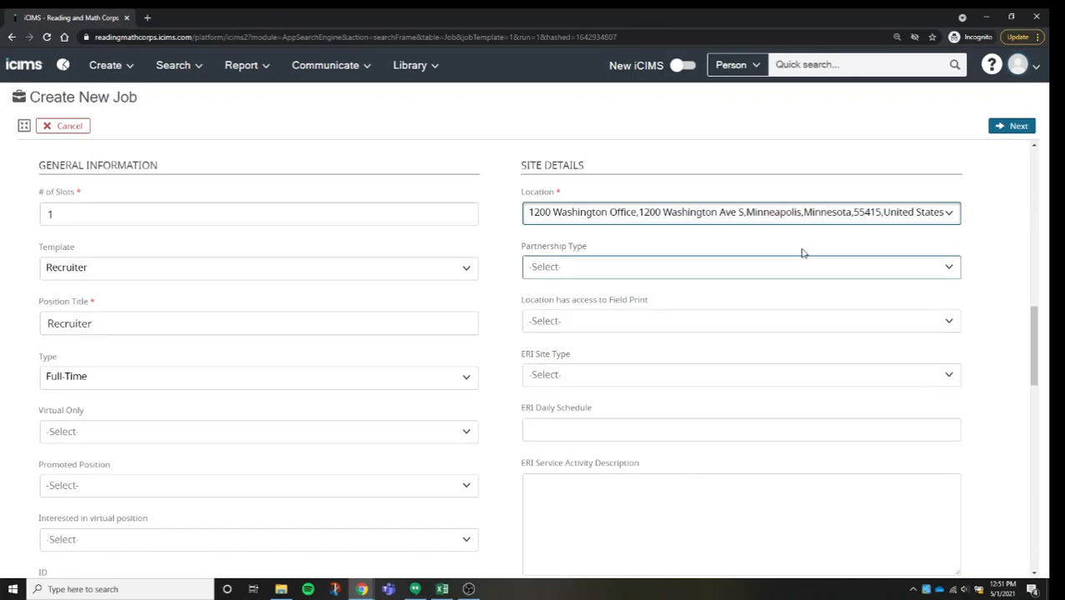
Step: Go to the Position Description section and select the entire existing link in the Position Description - URL field
scroll(706, 292, "down", 5)
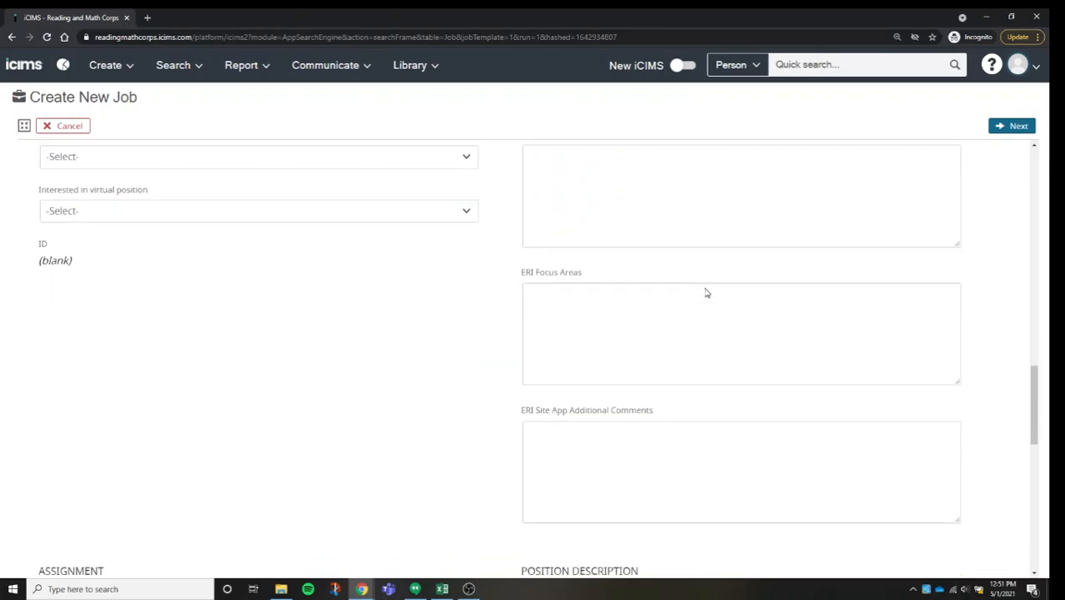
scroll(707, 293, "down", 4)
scroll(710, 286, "down", 2)
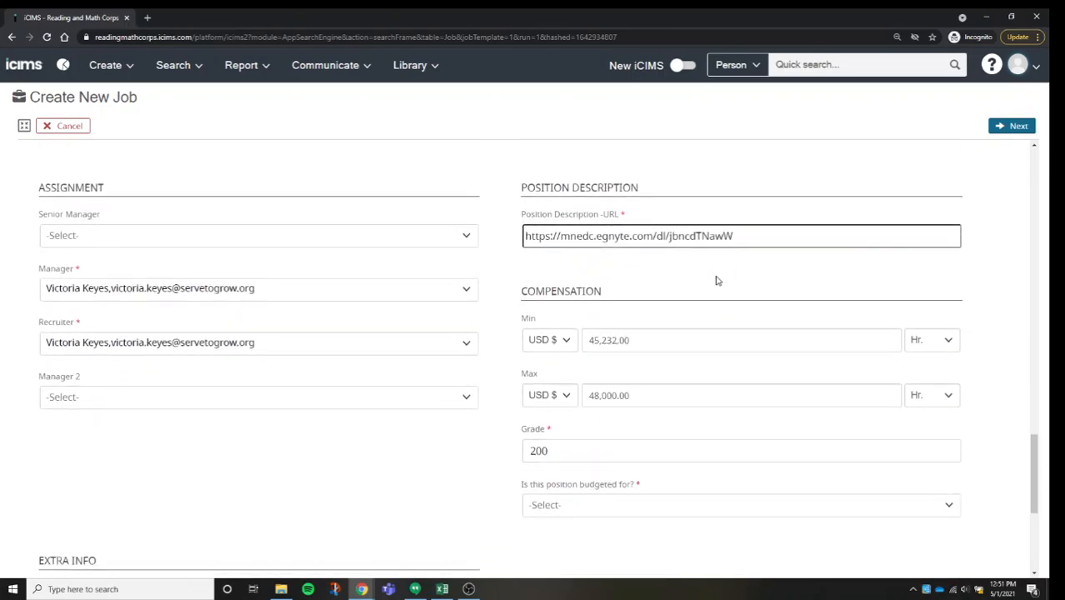
left_click(768, 237)
key("ctrl+a")
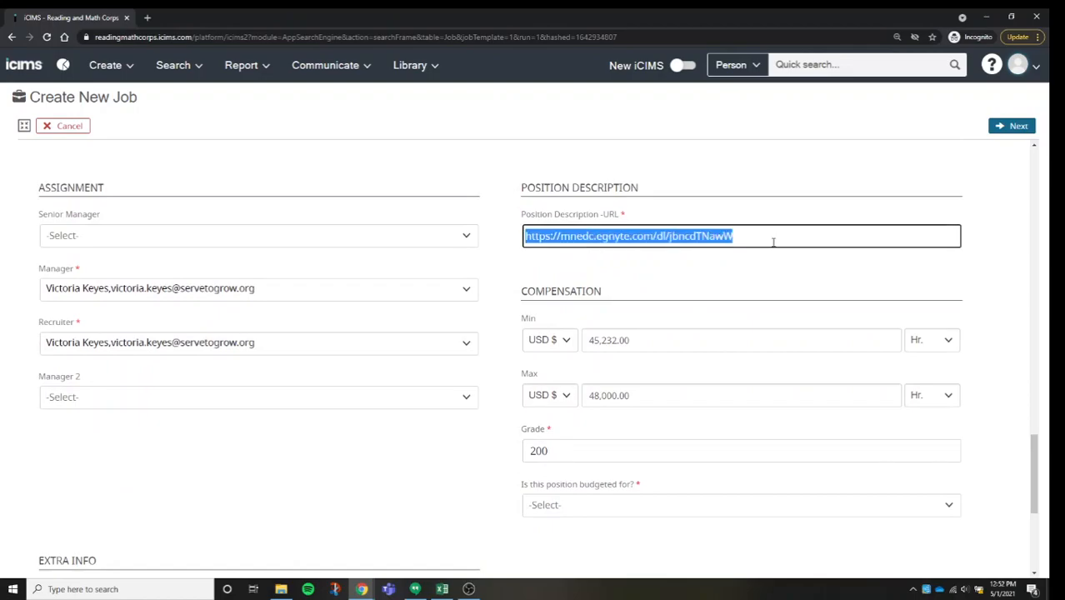
Step: In the Assignment section, search the staff by name and assign the job's Senior Manager and Manager
left_click(389, 249)
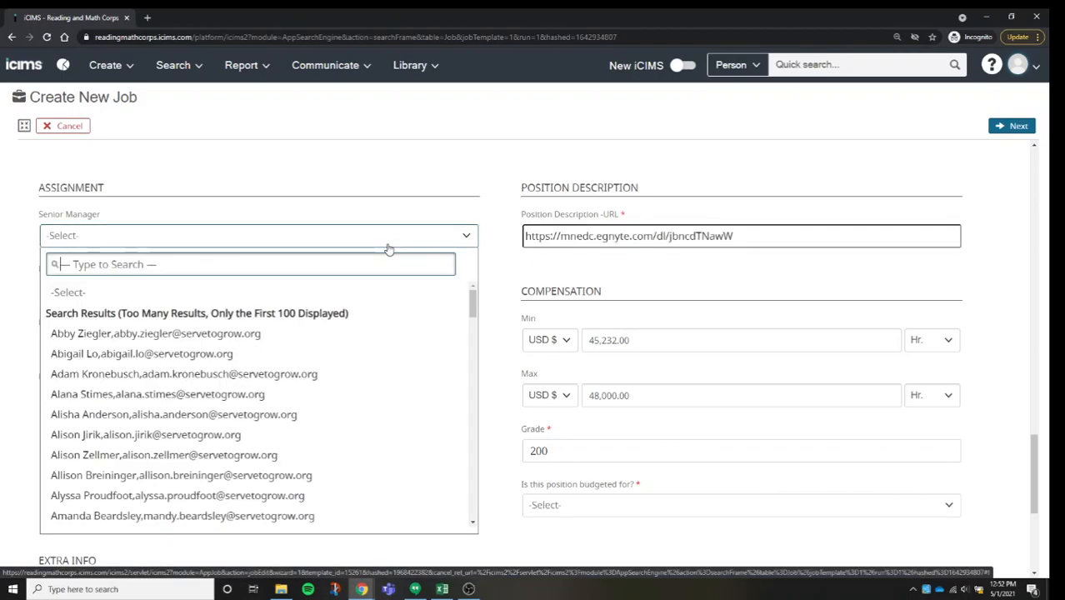
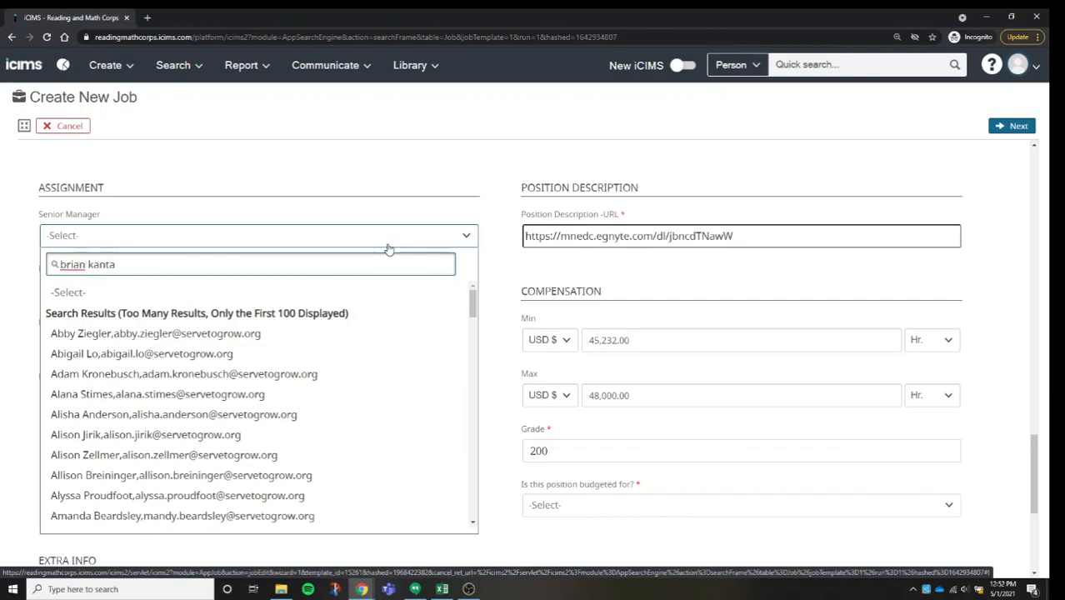
left_click(310, 333)
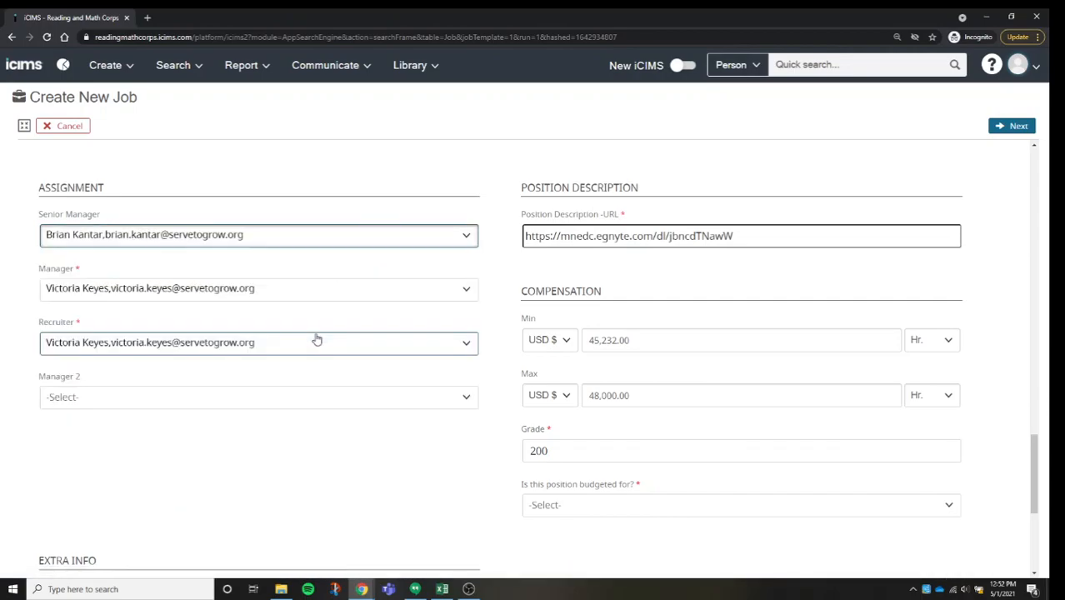
left_click(284, 297)
type("jud")
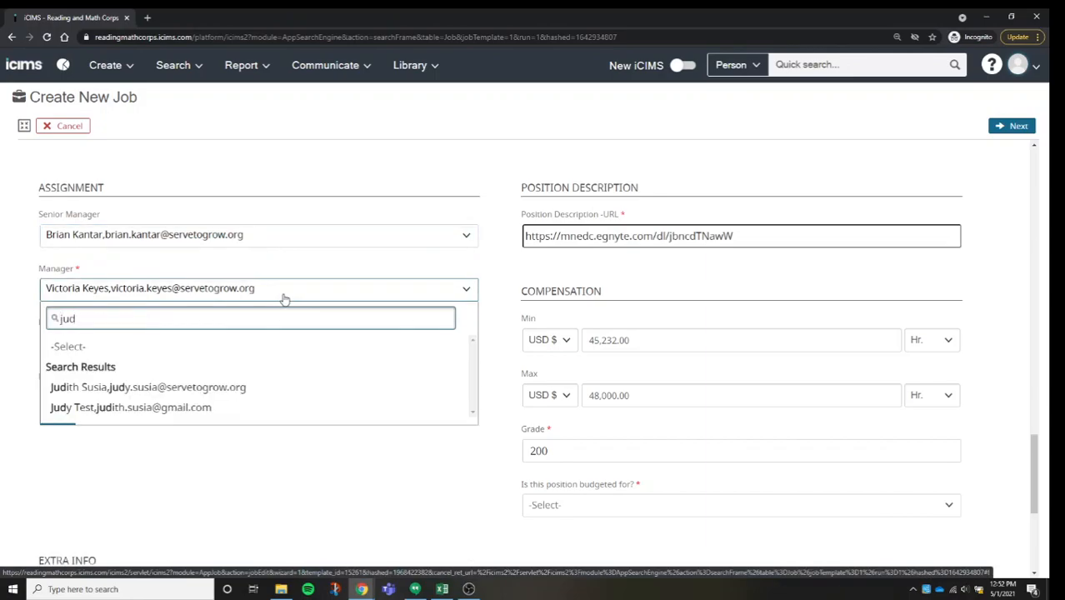
left_click(221, 387)
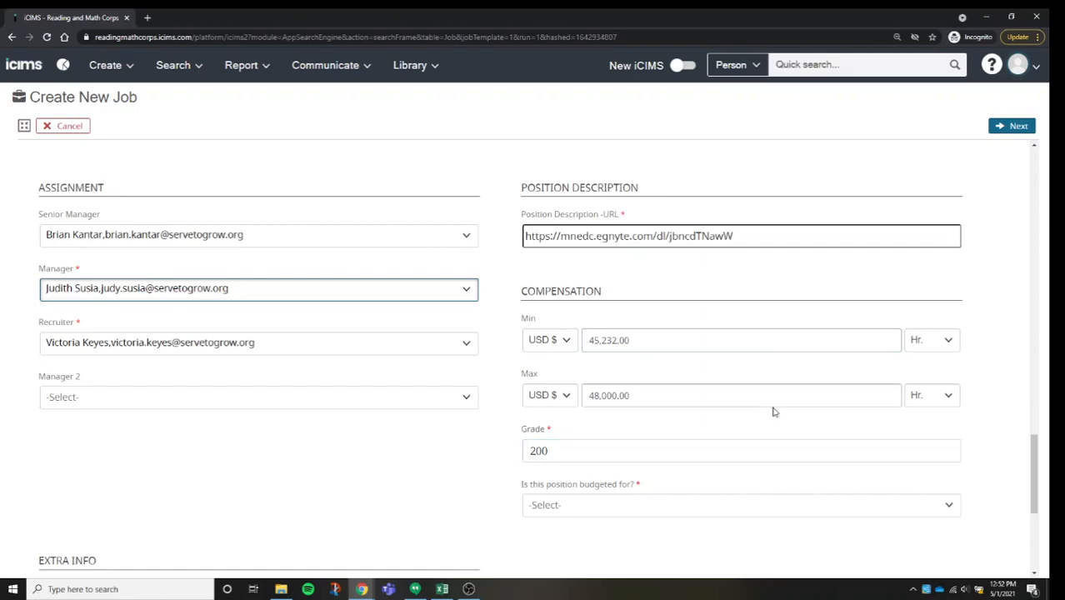
Step: Answer Yes to whether the position is budgeted for and continue to the job description page
scroll(772, 412, "down", 1)
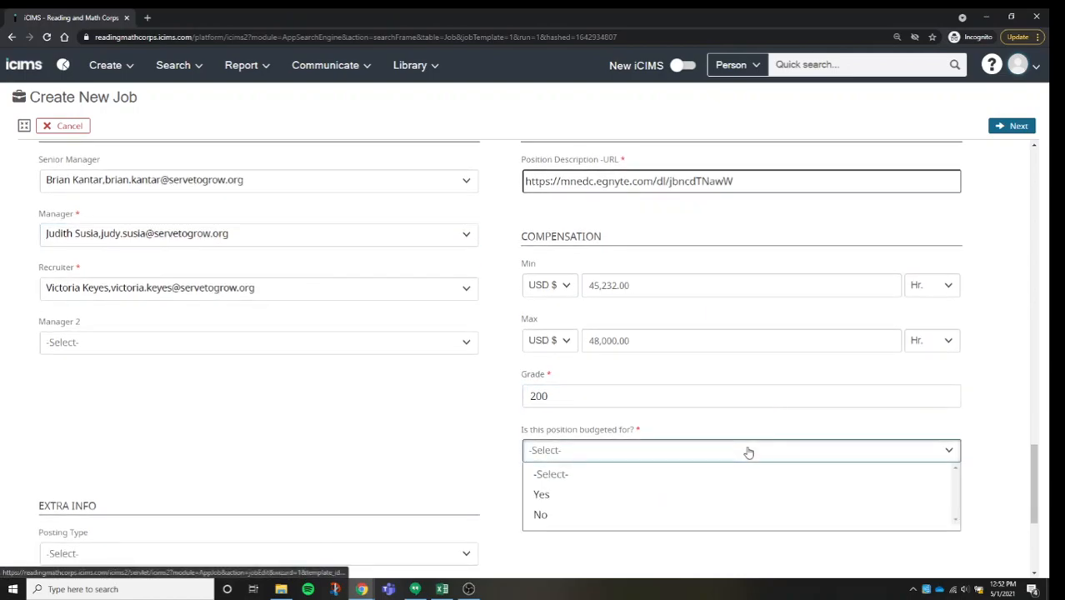
left_click(615, 497)
scroll(864, 432, "down", 1)
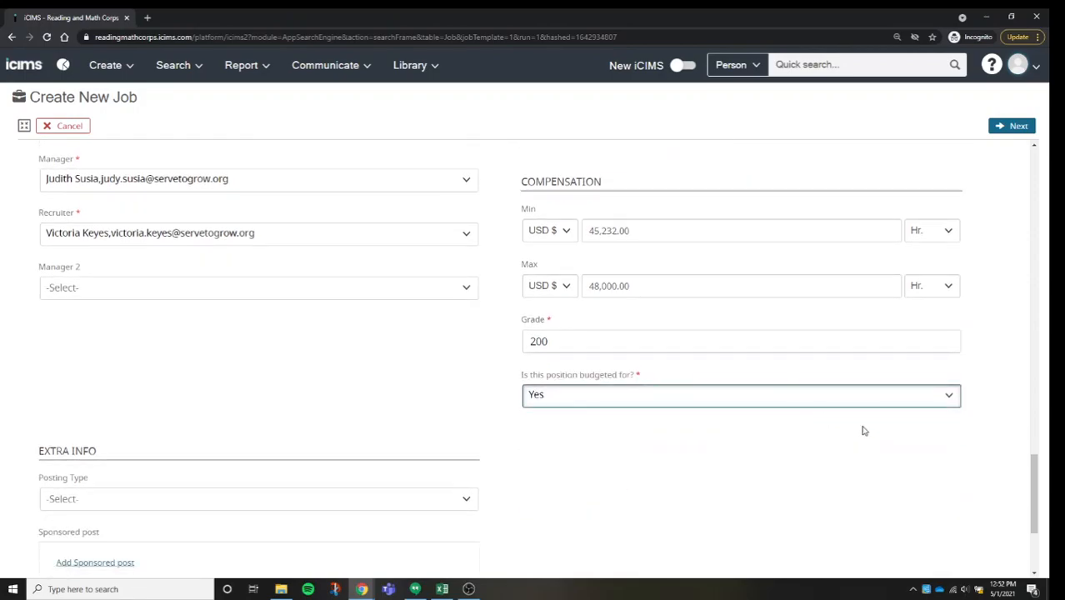
scroll(967, 308, "up", 15)
scroll(917, 350, "up", 1)
left_click(876, 379)
left_click(704, 433)
left_click(1007, 130)
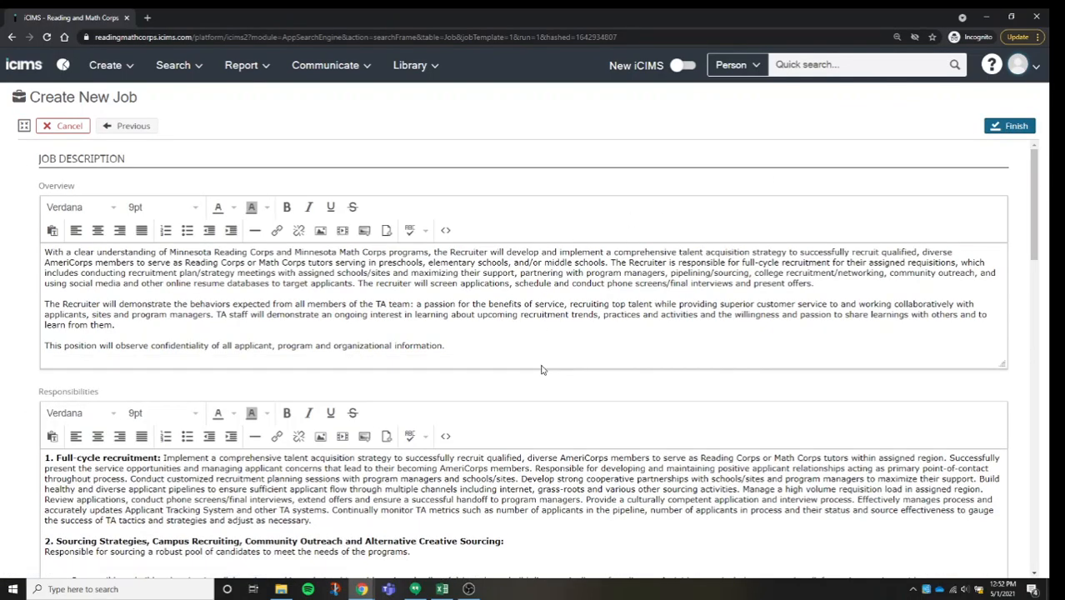
Step: Review the Overview, Responsibilities and Qualifications texts of the job description and finish creating the job
triple_click(476, 340)
left_click(481, 347)
scroll(575, 399, "down", 3)
scroll(580, 395, "down", 10)
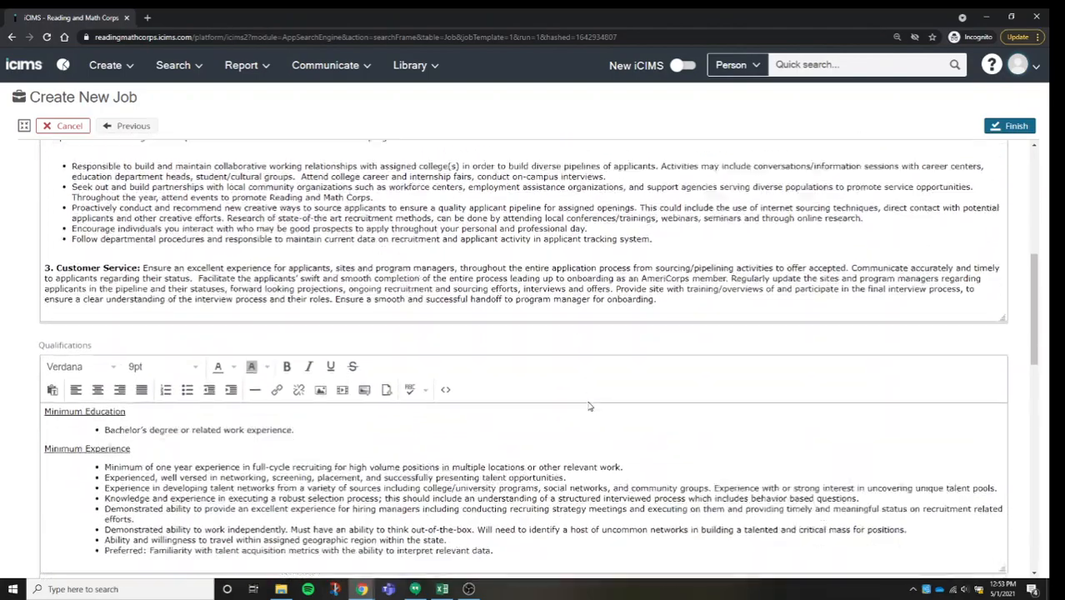
scroll(593, 409, "down", 2)
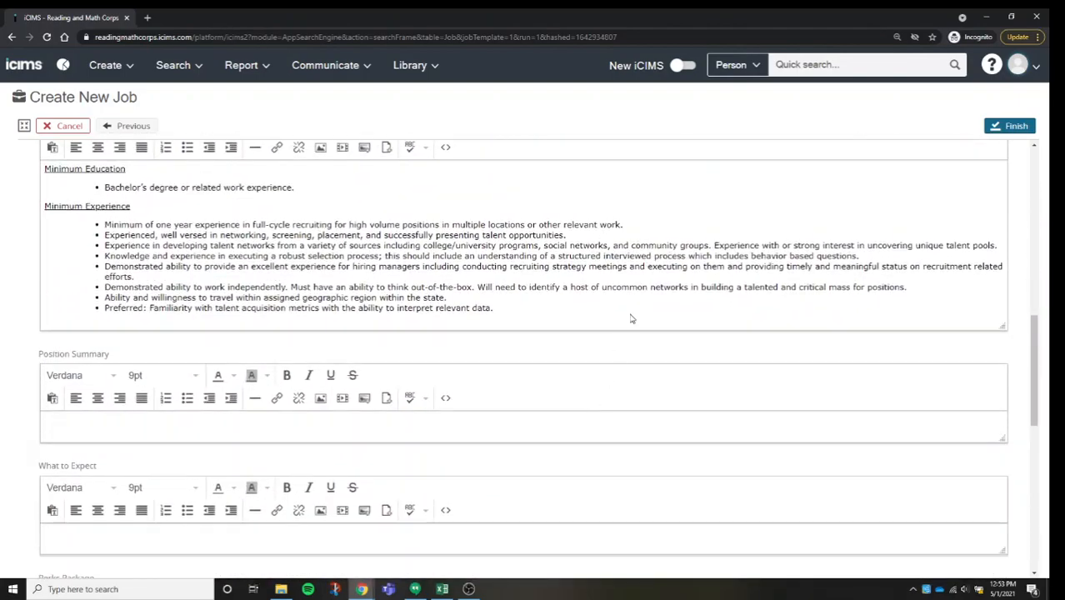
scroll(630, 319, "up", 5)
scroll(866, 256, "up", 9)
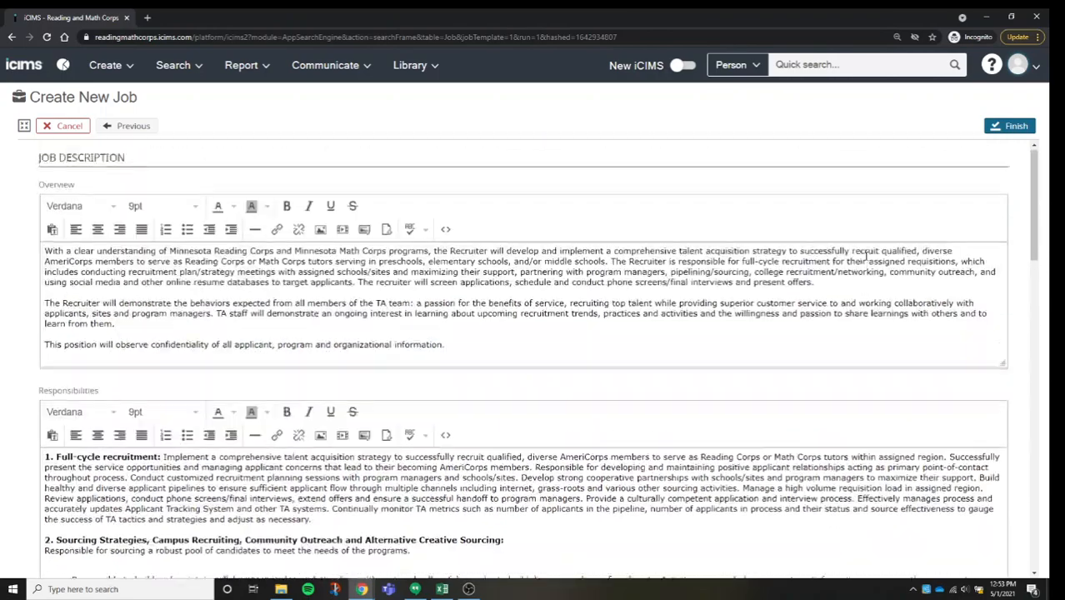
left_click(1010, 129)
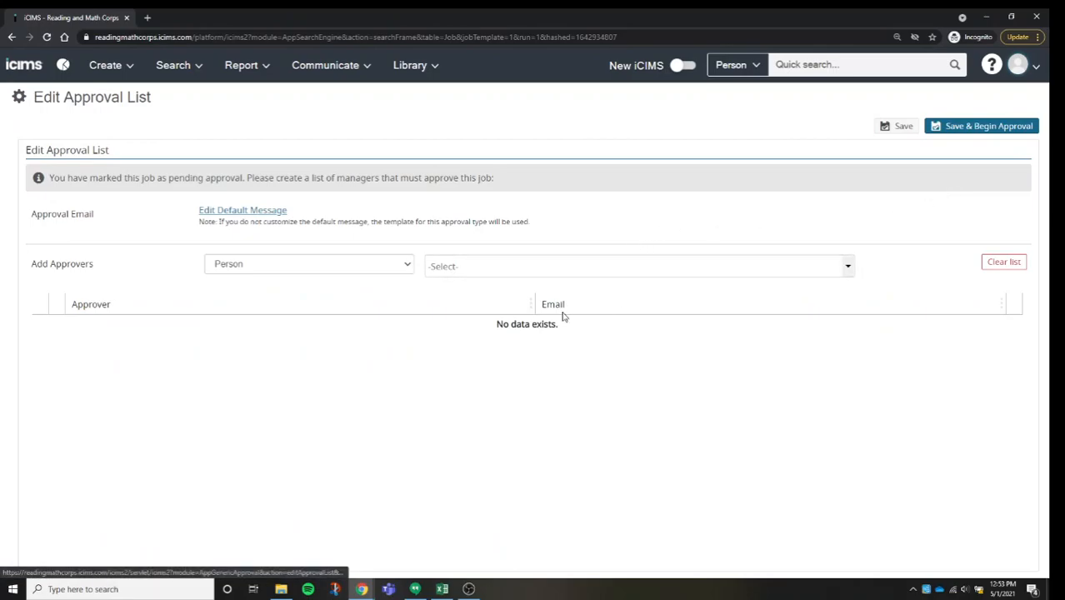
Step: Add the senior manager to the job's approval list as a Person approver, searching by name
left_click(329, 268)
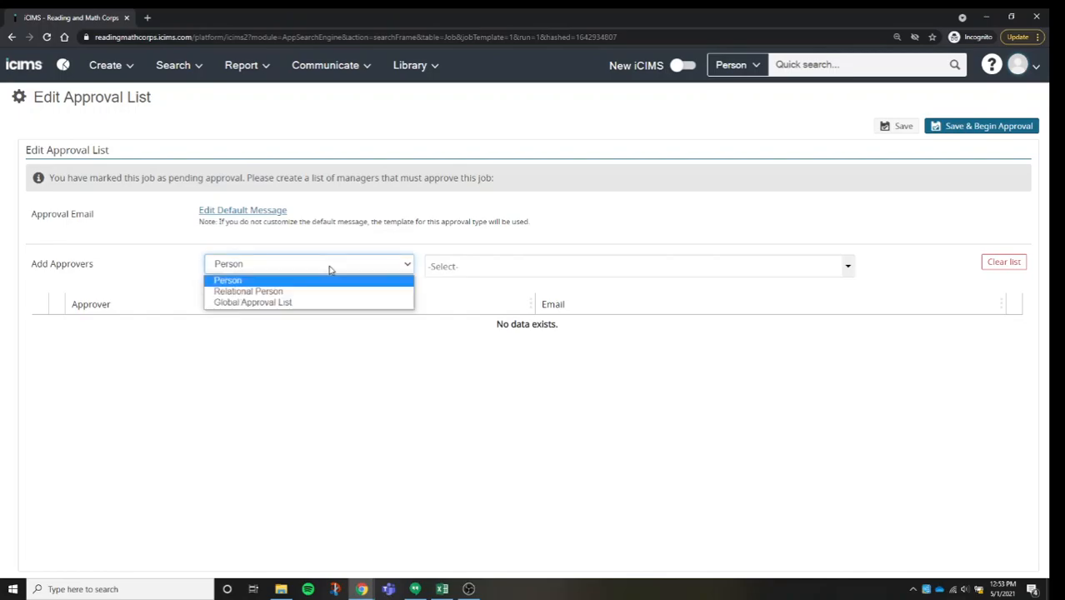
left_click(382, 281)
left_click(464, 276)
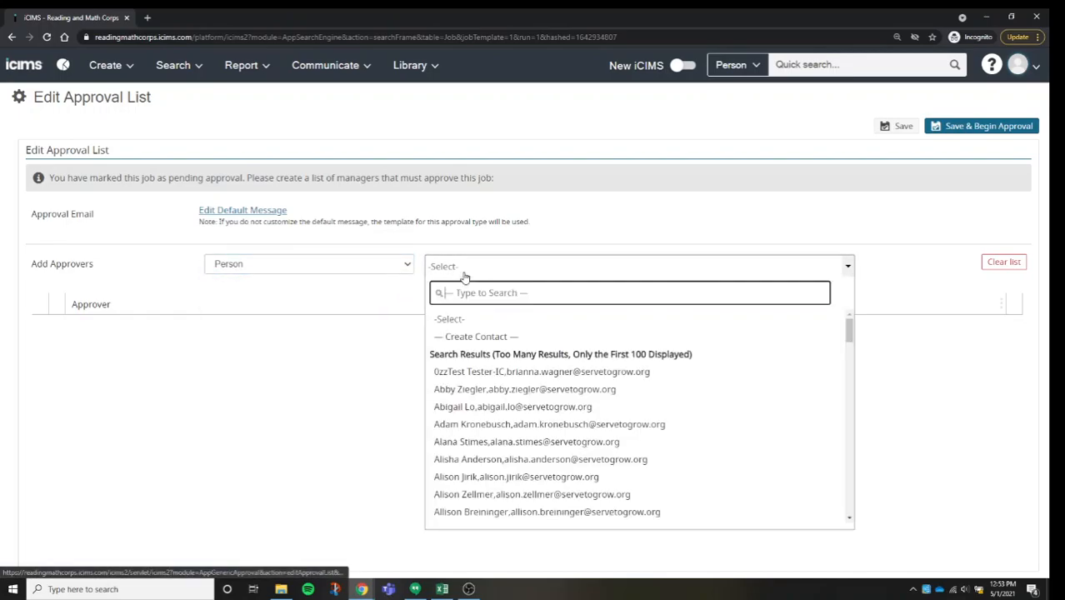
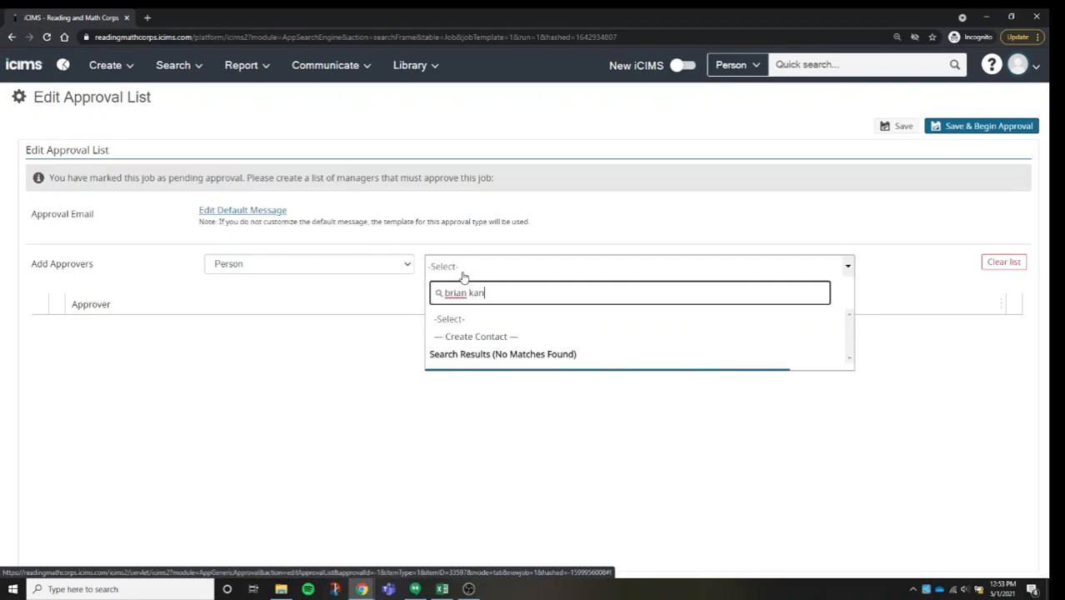
left_click(518, 373)
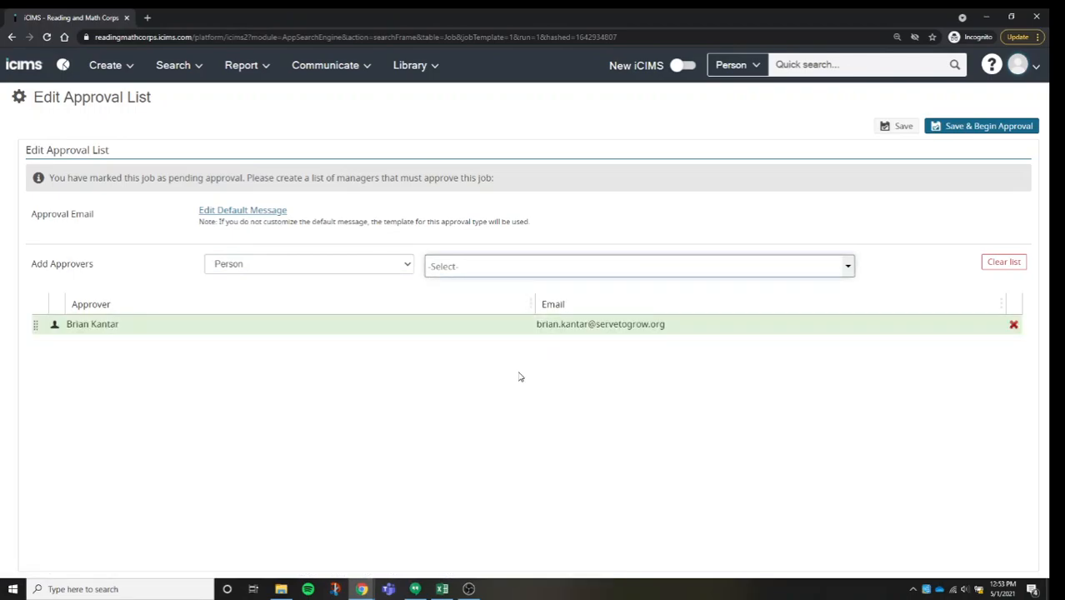
Step: Switch the approver type to Global Approval List and add a predefined list of approvers to the job
left_click(337, 273)
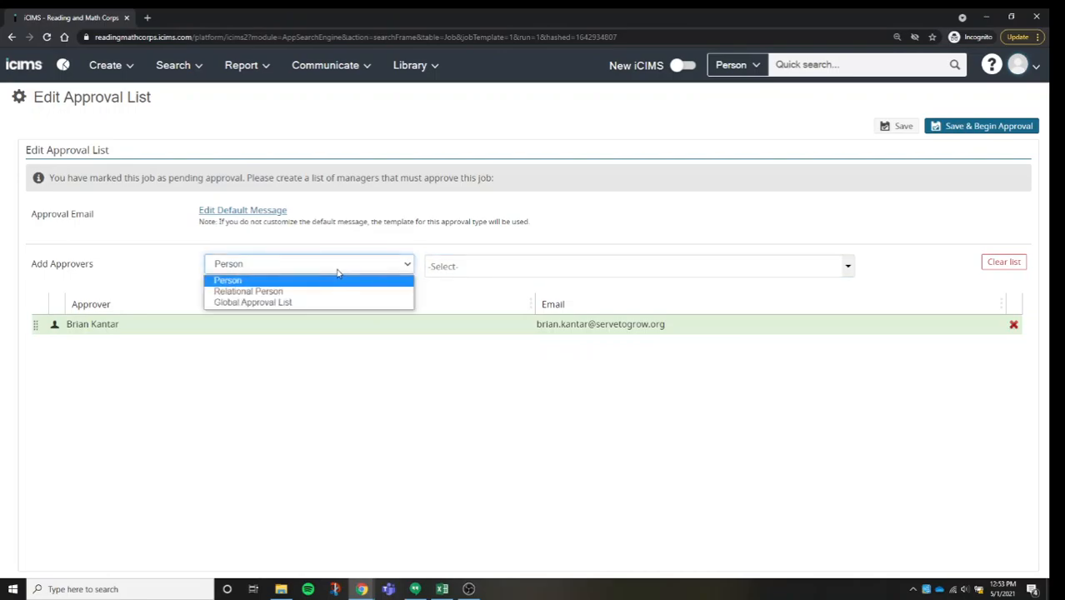
left_click(315, 304)
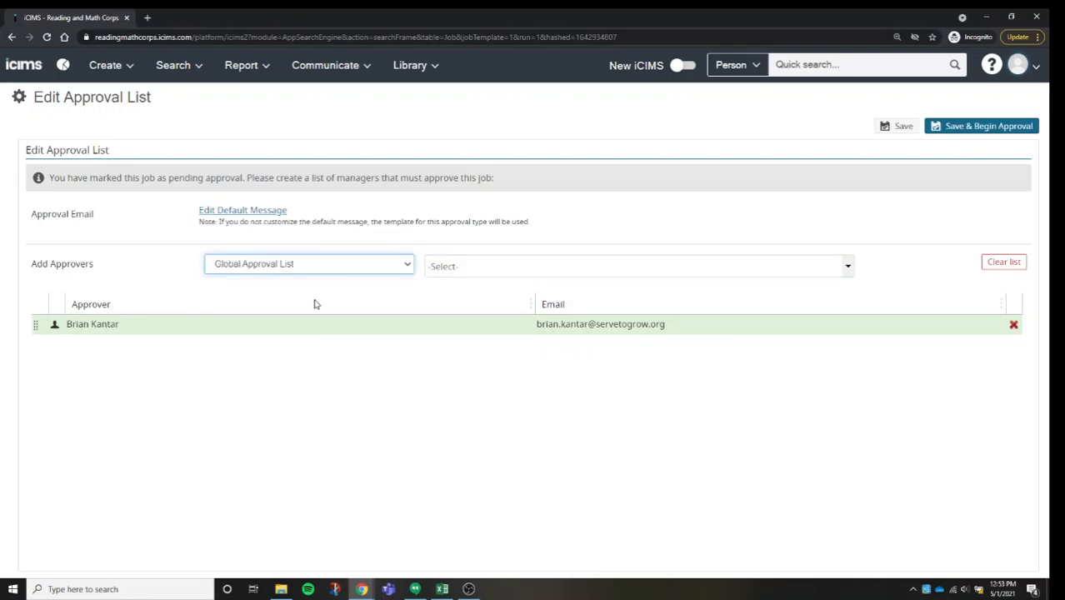
left_click(246, 271)
left_click(250, 304)
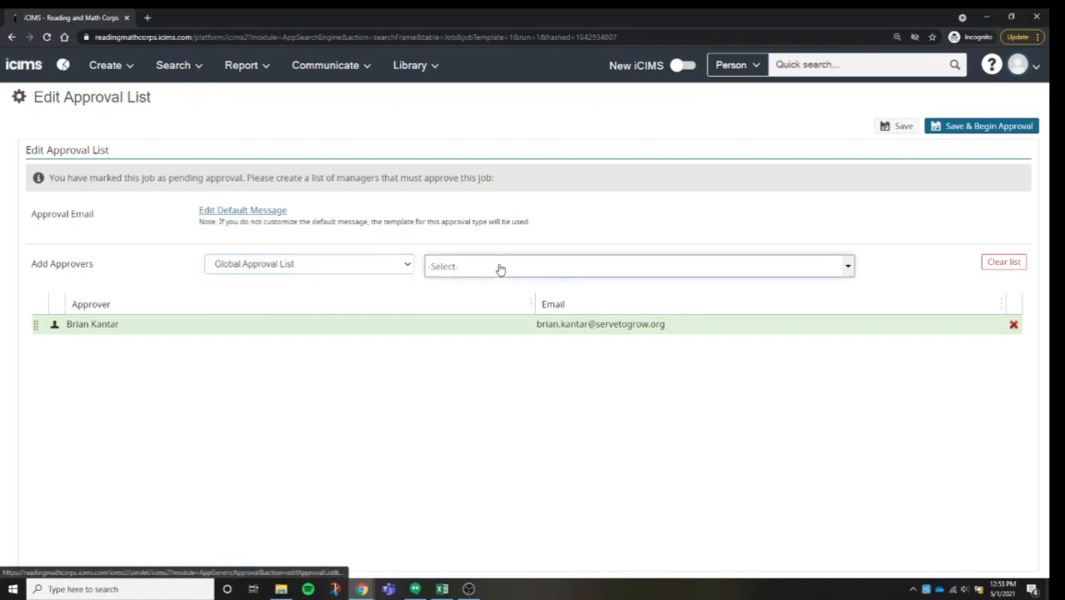
left_click(499, 267)
left_click(491, 337)
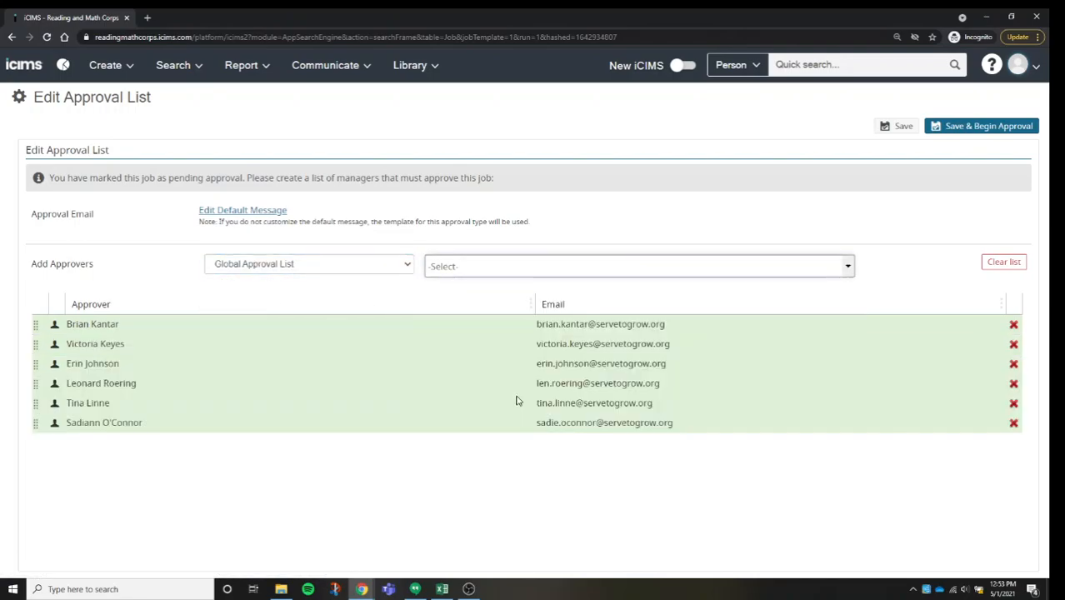